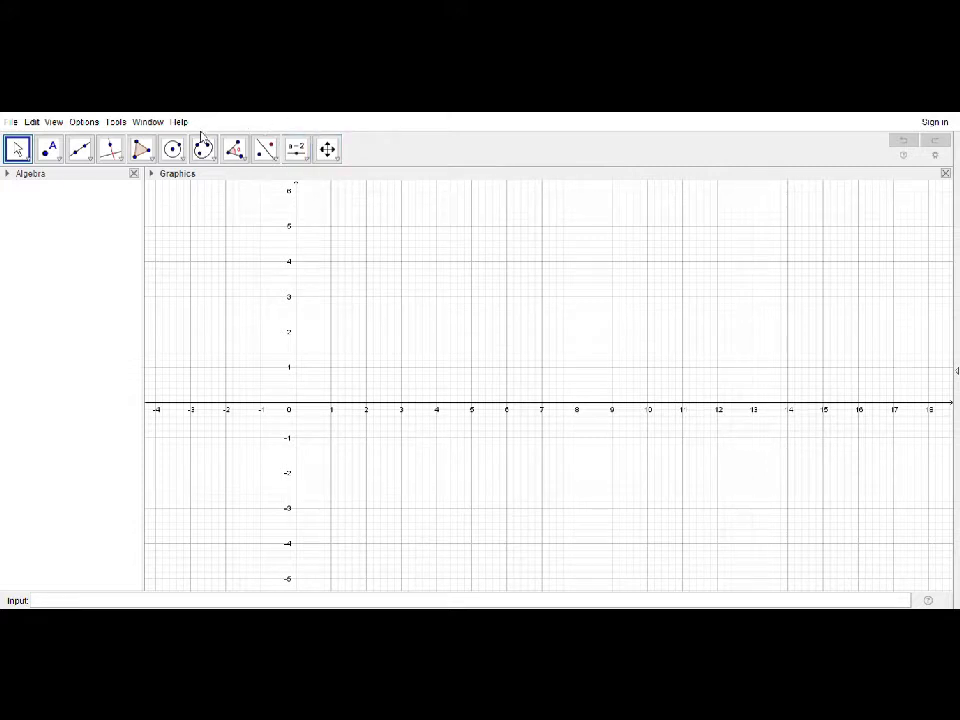
Draw a triangle with the Polygon tool, placing its vertices at (7, 5), about (2, 0.86) and (11, 1)
left_click(145, 153)
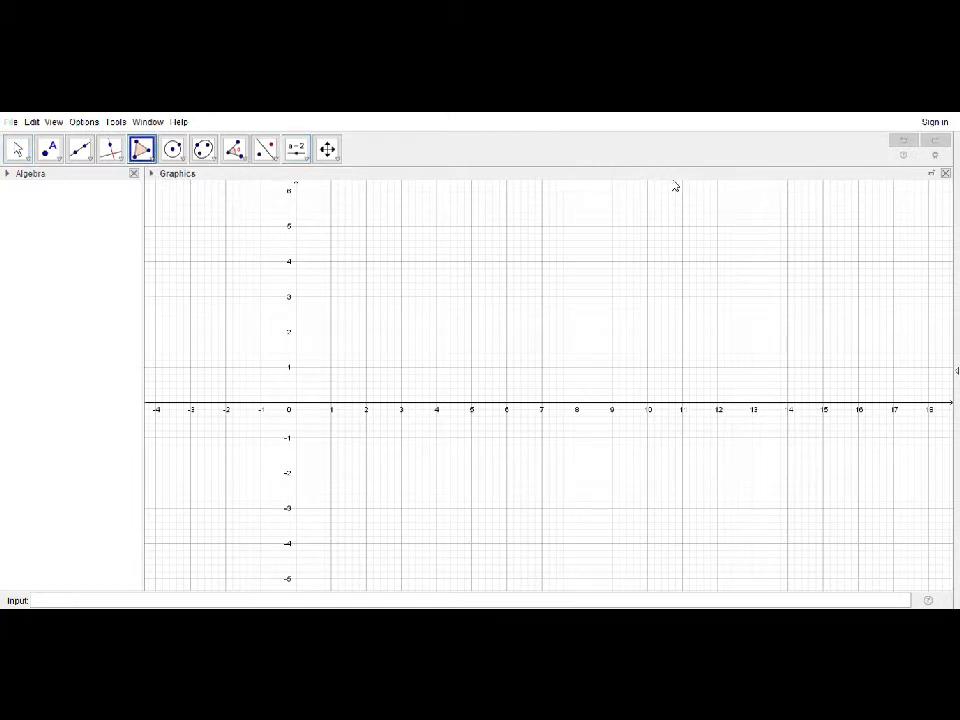
left_click(542, 228)
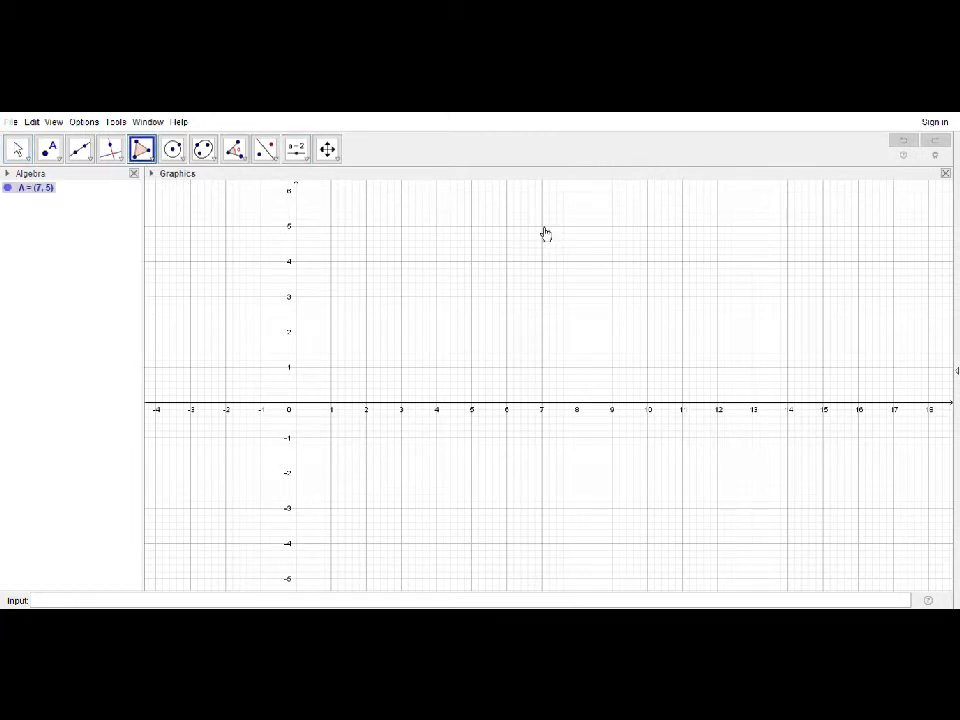
left_click(366, 371)
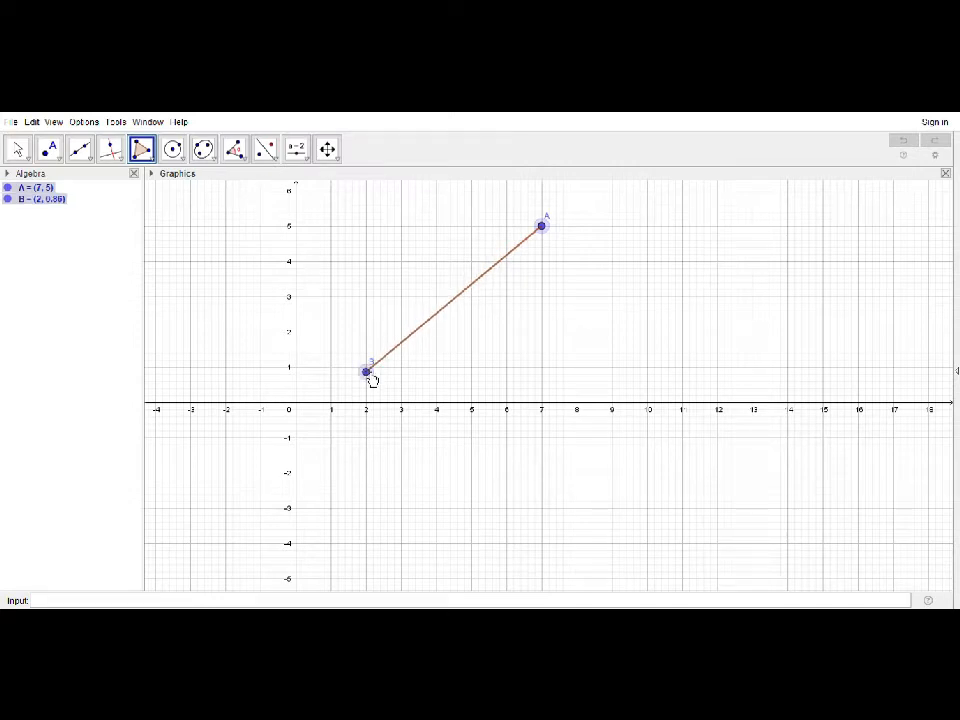
left_click(685, 370)
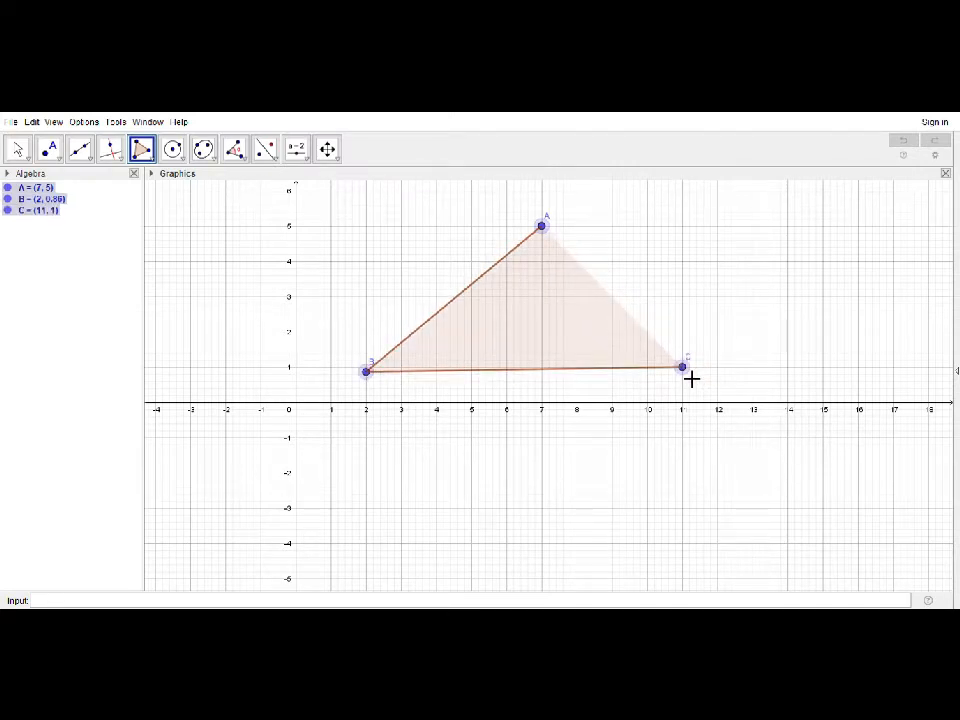
left_click(549, 236)
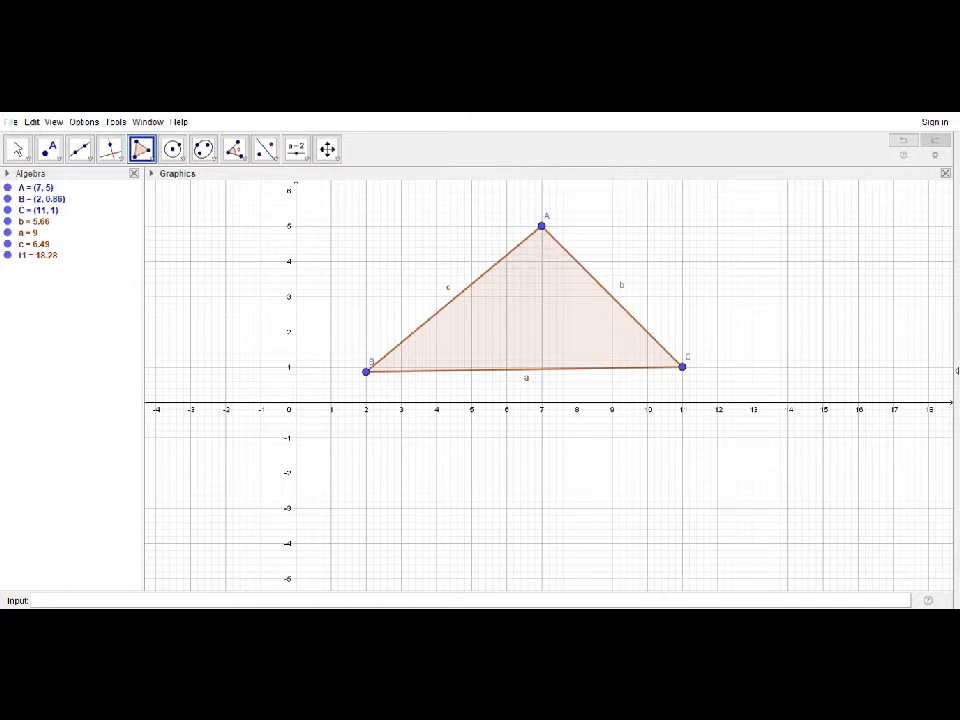
Construct the angle bisectors of all three interior angles of the triangle, at vertices A, B and C
left_click(113, 152)
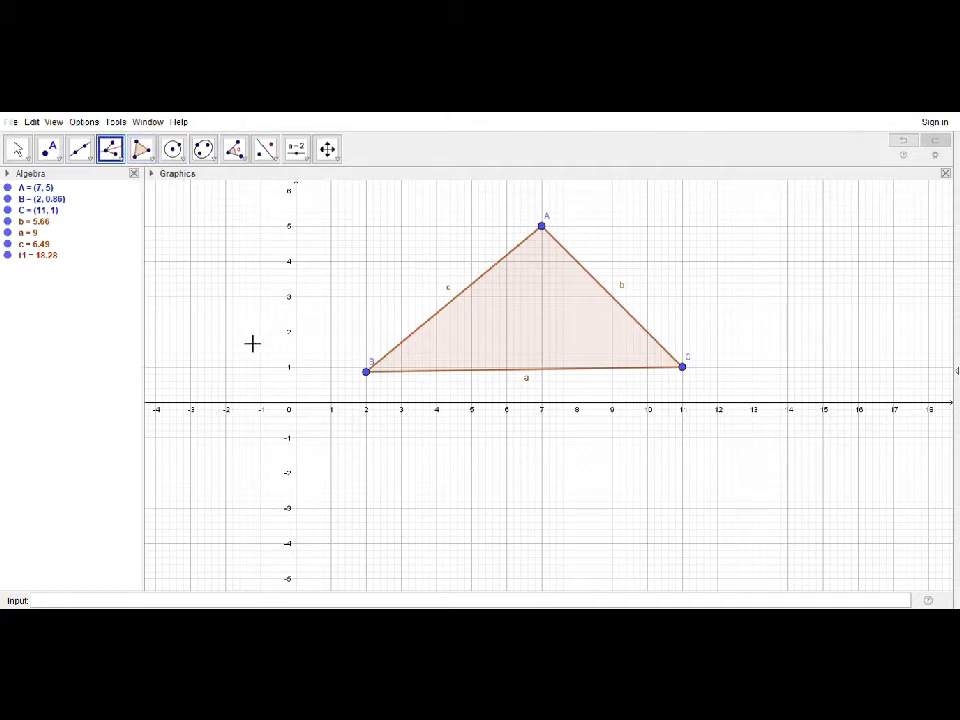
left_click(368, 372)
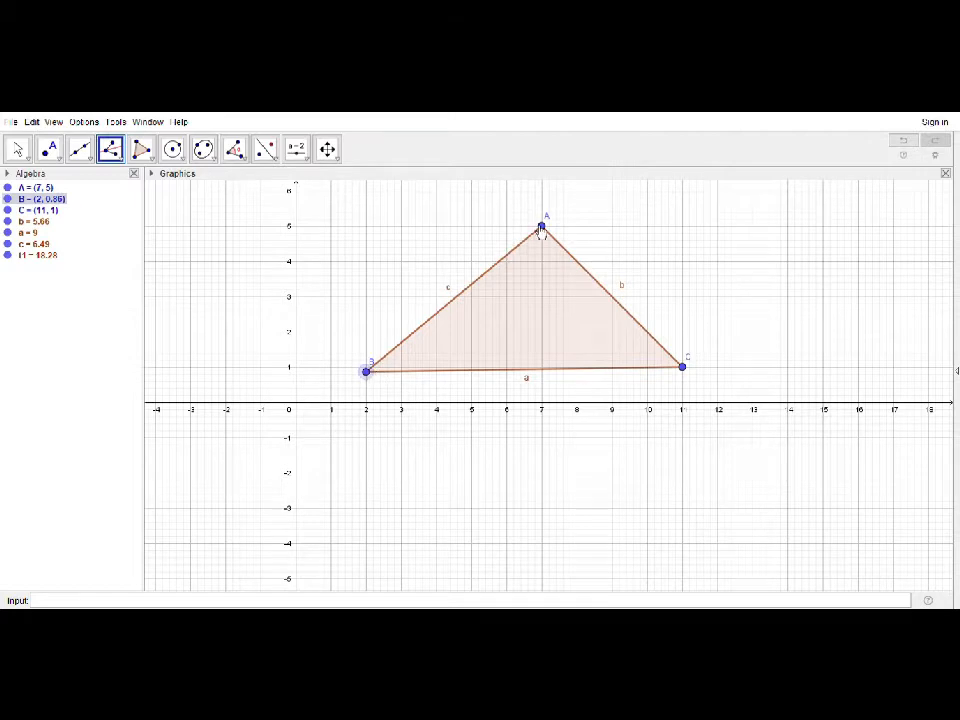
left_click(544, 229)
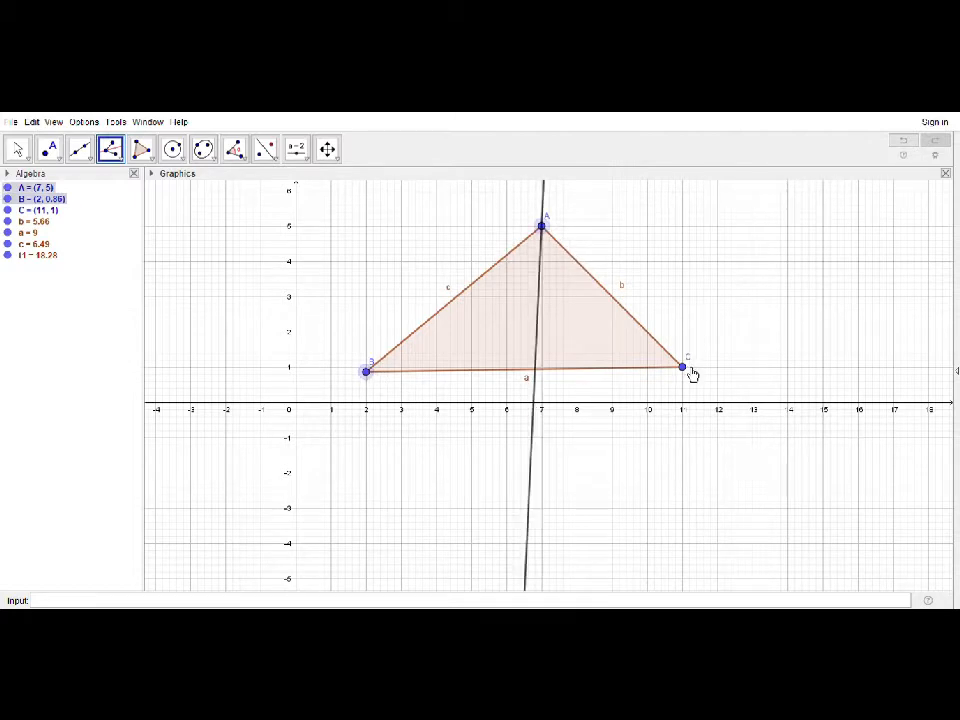
left_click(685, 370)
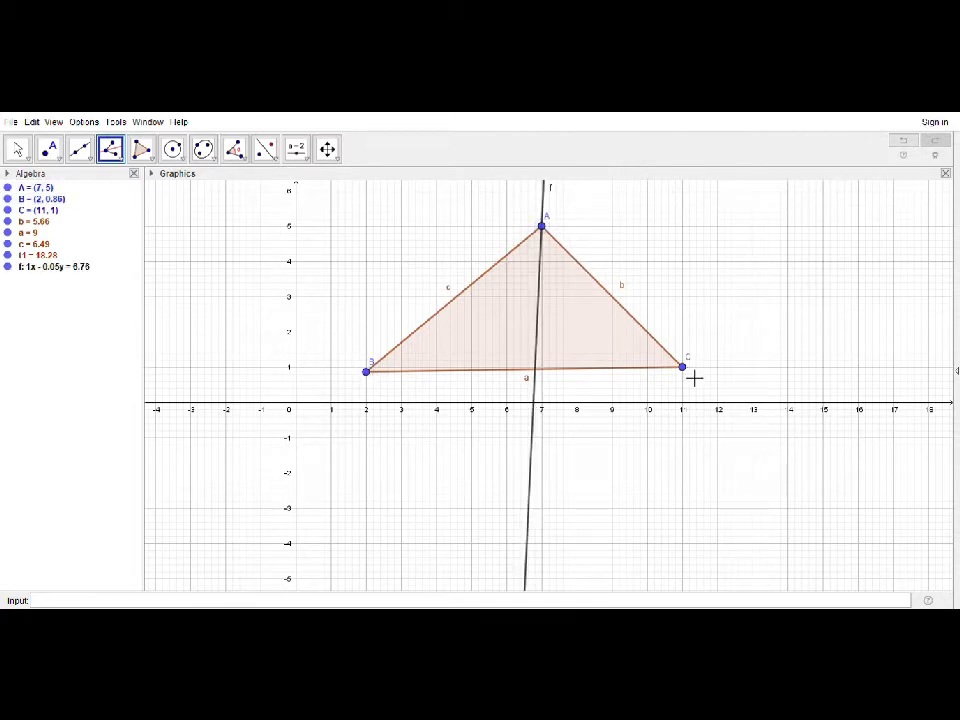
left_click(544, 230)
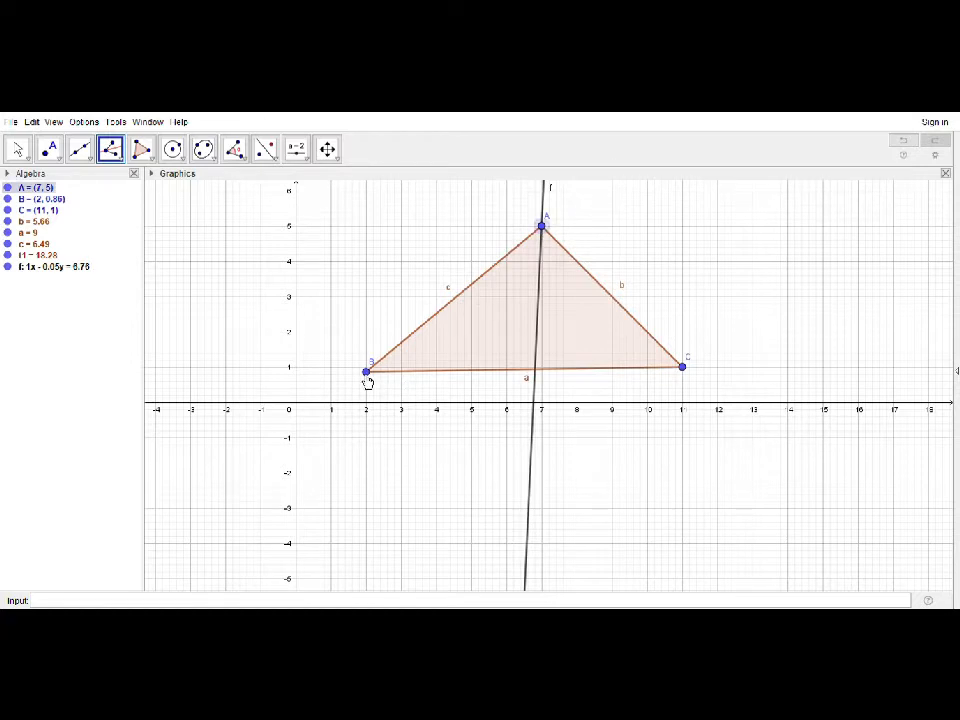
left_click(368, 374)
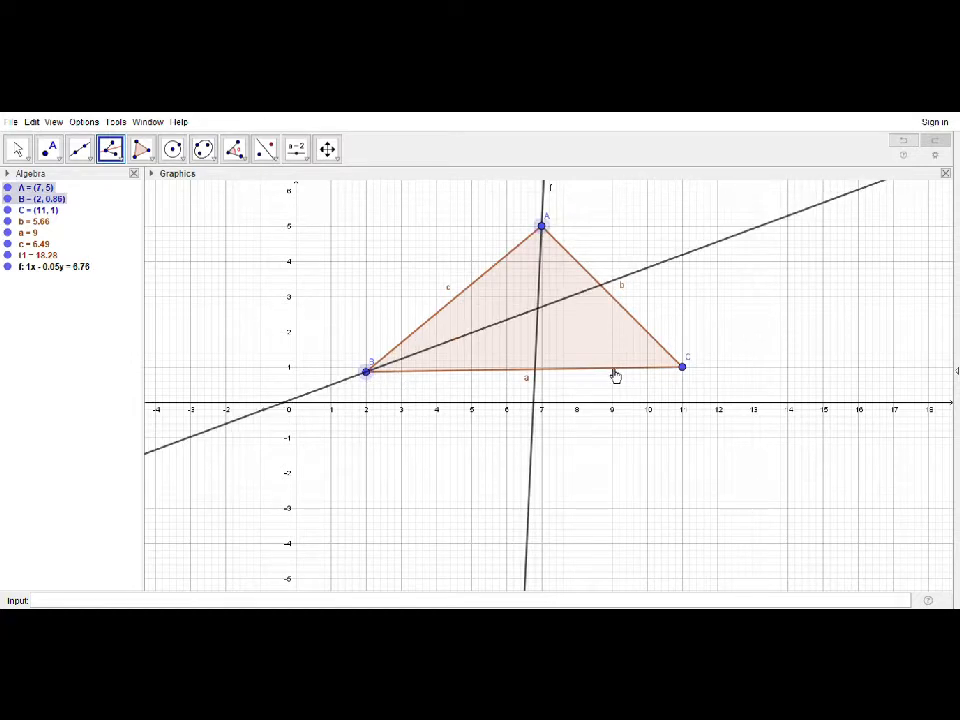
left_click(684, 368)
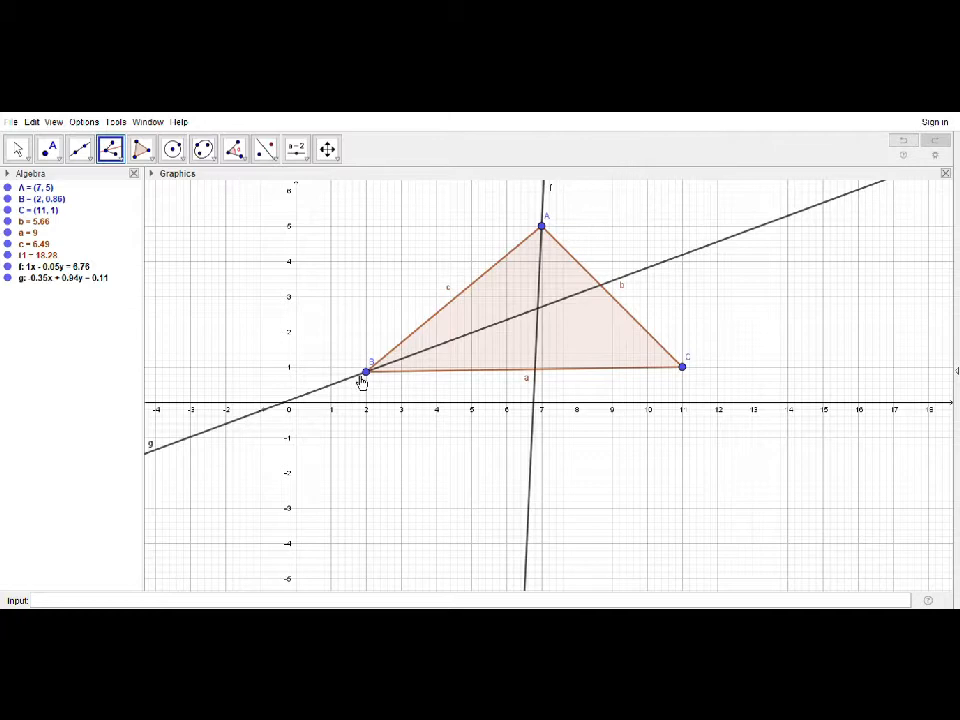
left_click(367, 374)
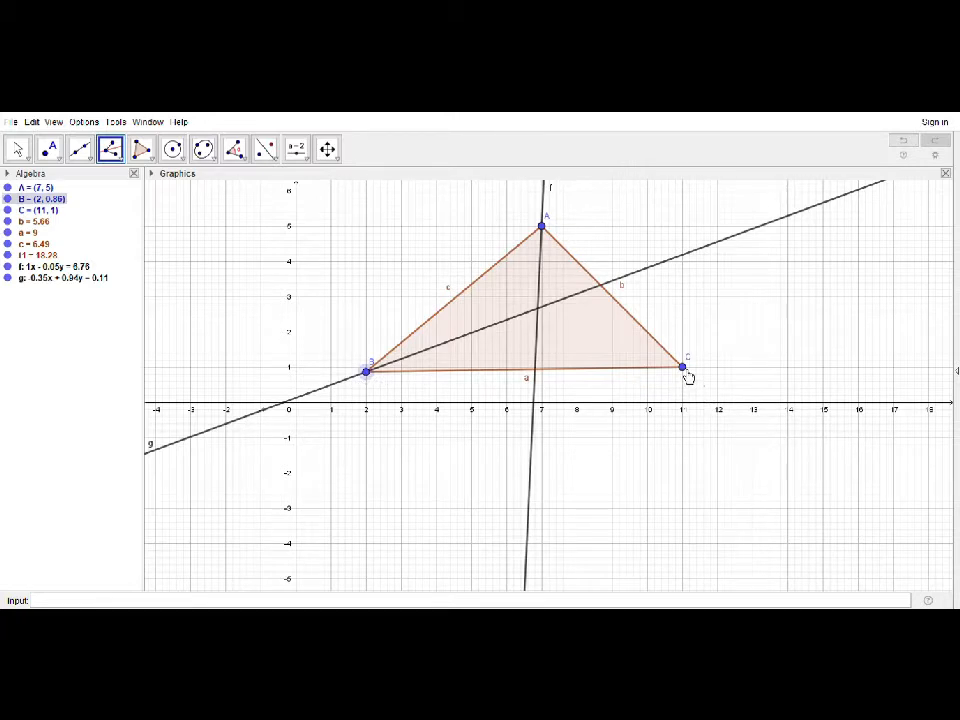
left_click(684, 369)
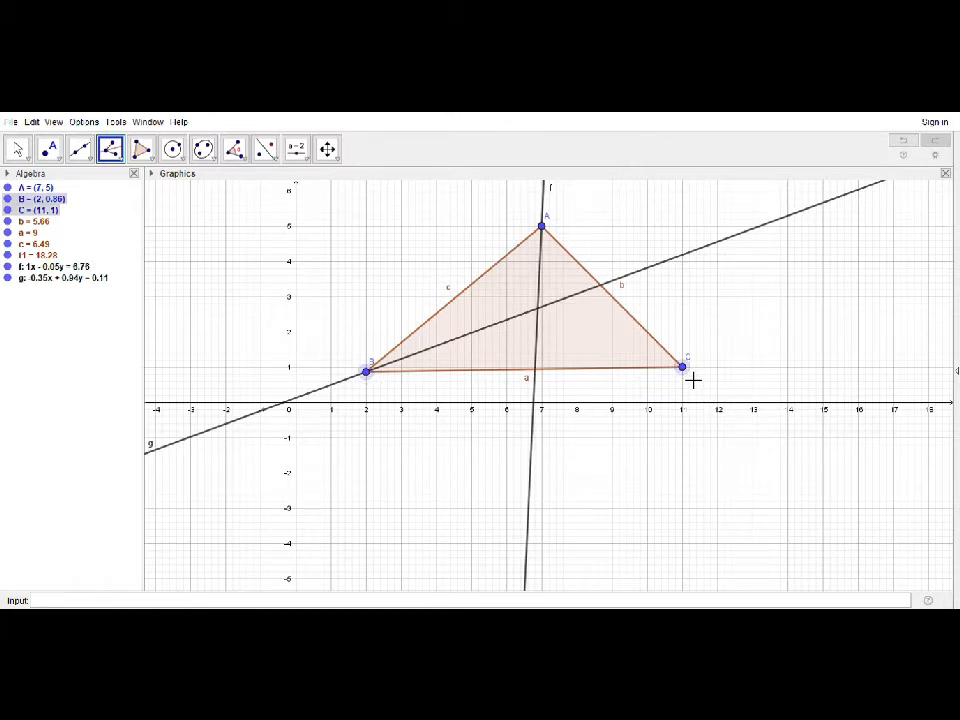
left_click(546, 228)
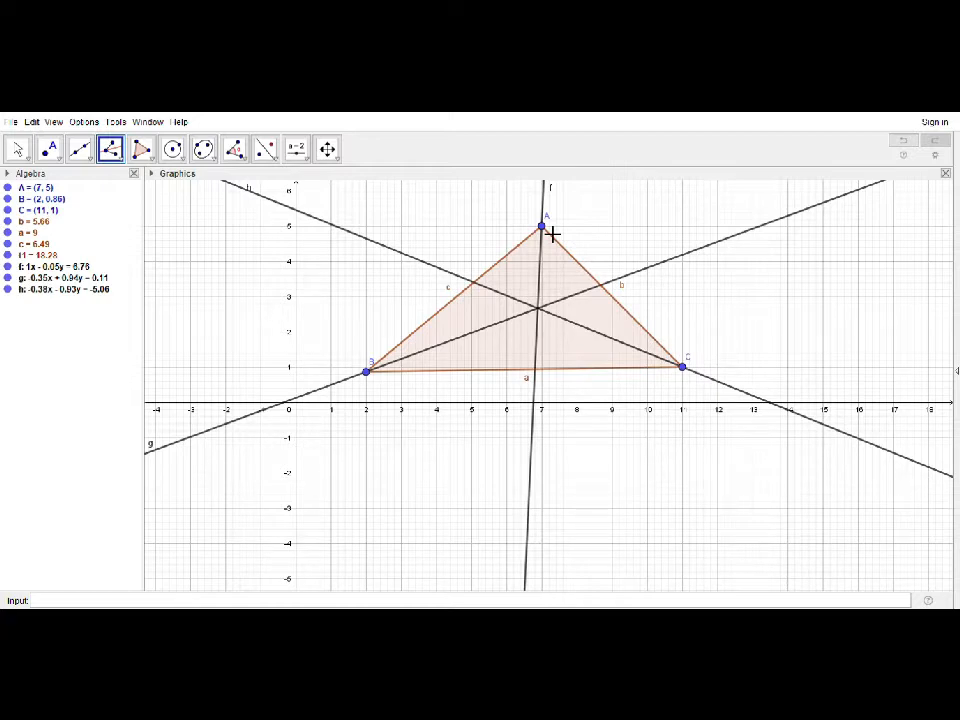
Mark the intersection point of the three angle bisectors and construct the perpendicular line from it to side BC
left_click(52, 154)
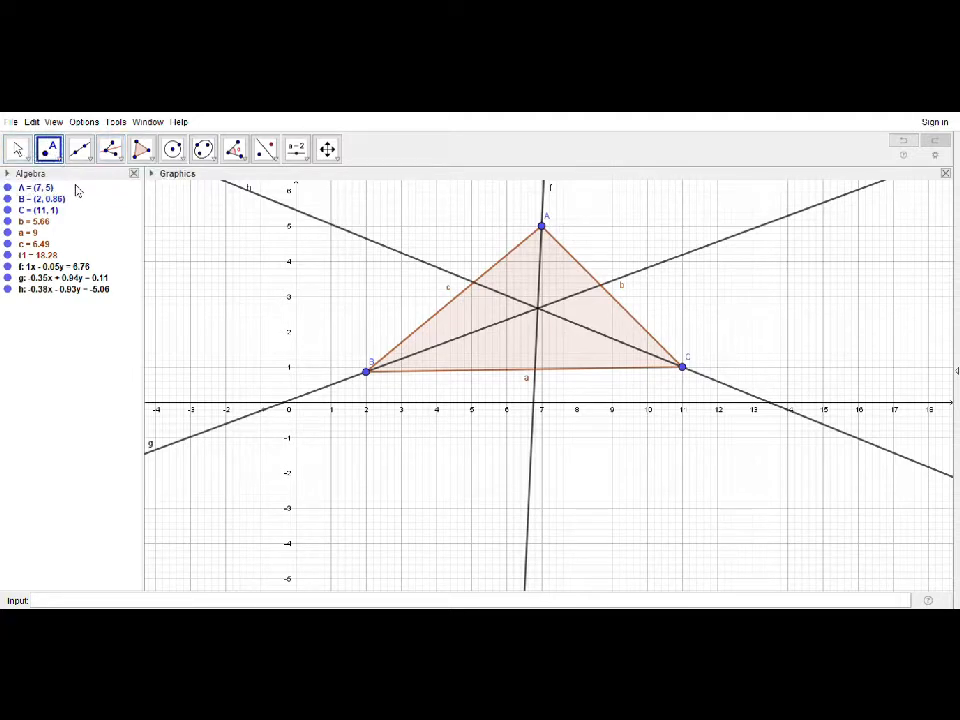
left_click(539, 308)
left_click(113, 151)
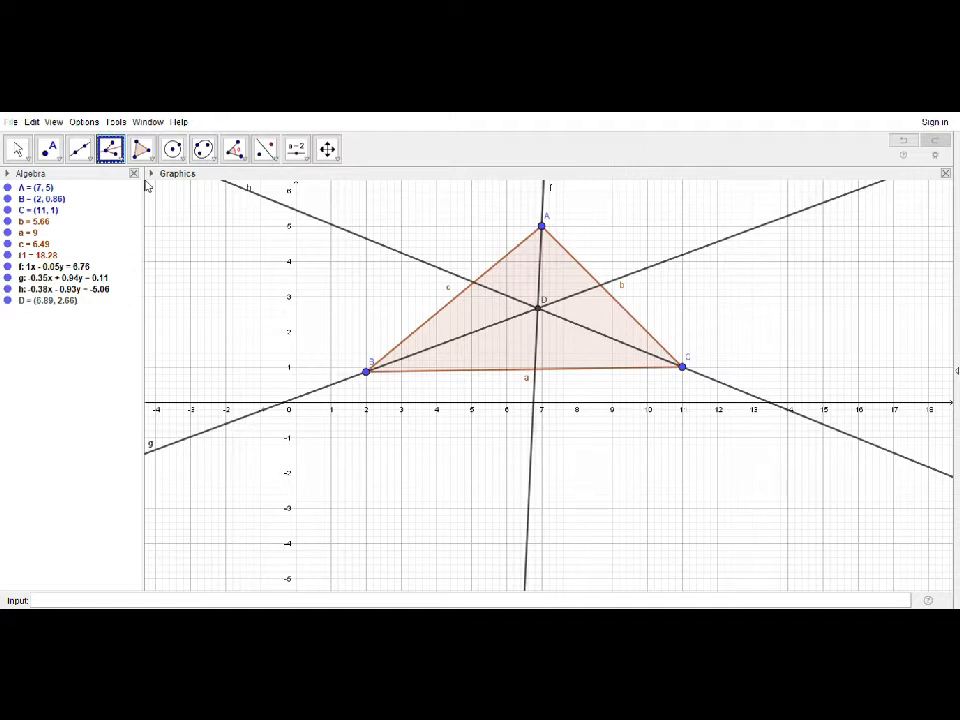
left_click(539, 316)
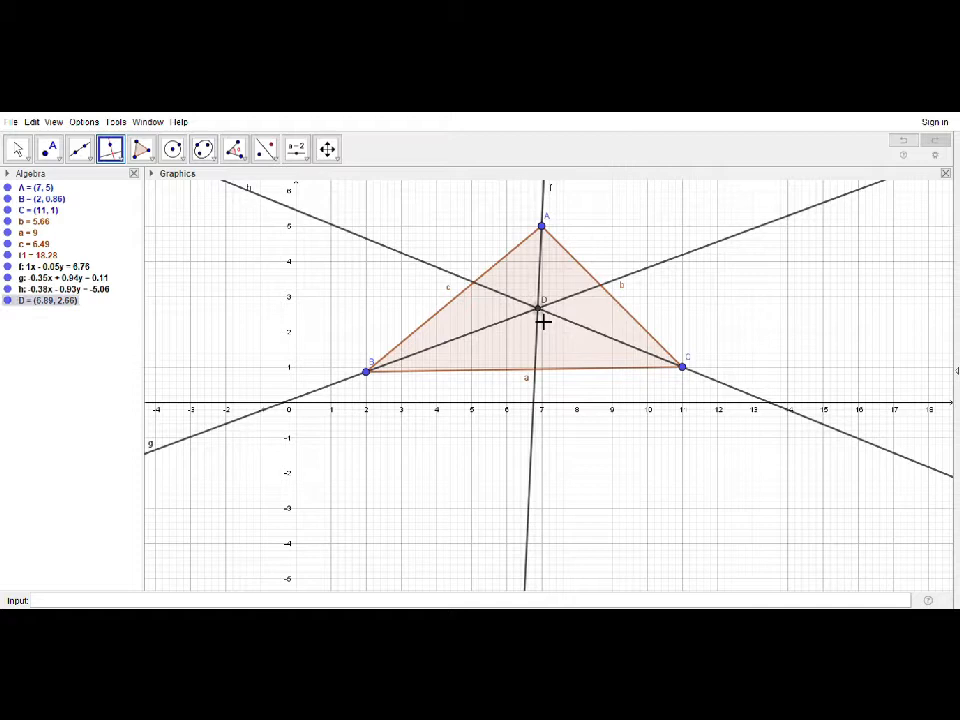
left_click(548, 375)
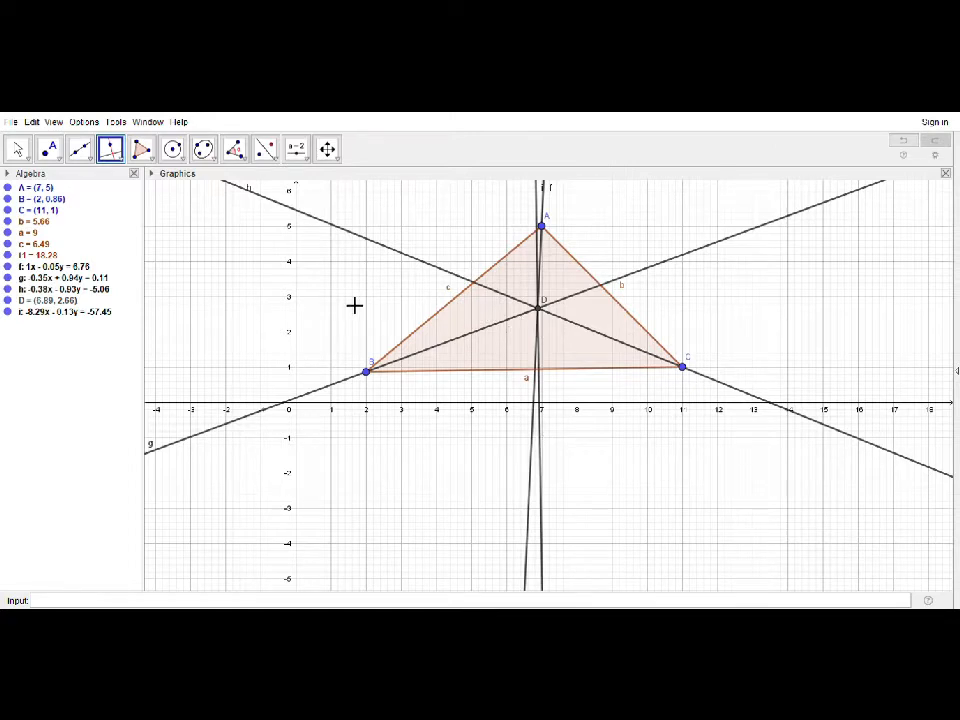
Mark where the perpendicular meets side BC and draw the circle through that point, centred on the bisectors' intersection
left_click(52, 155)
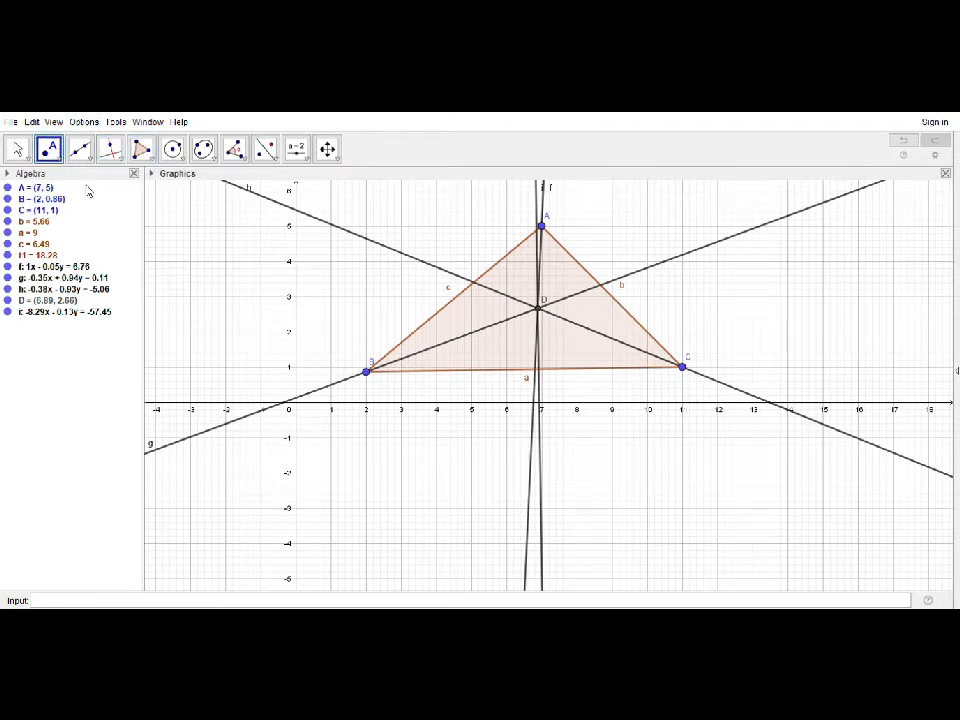
left_click(541, 372)
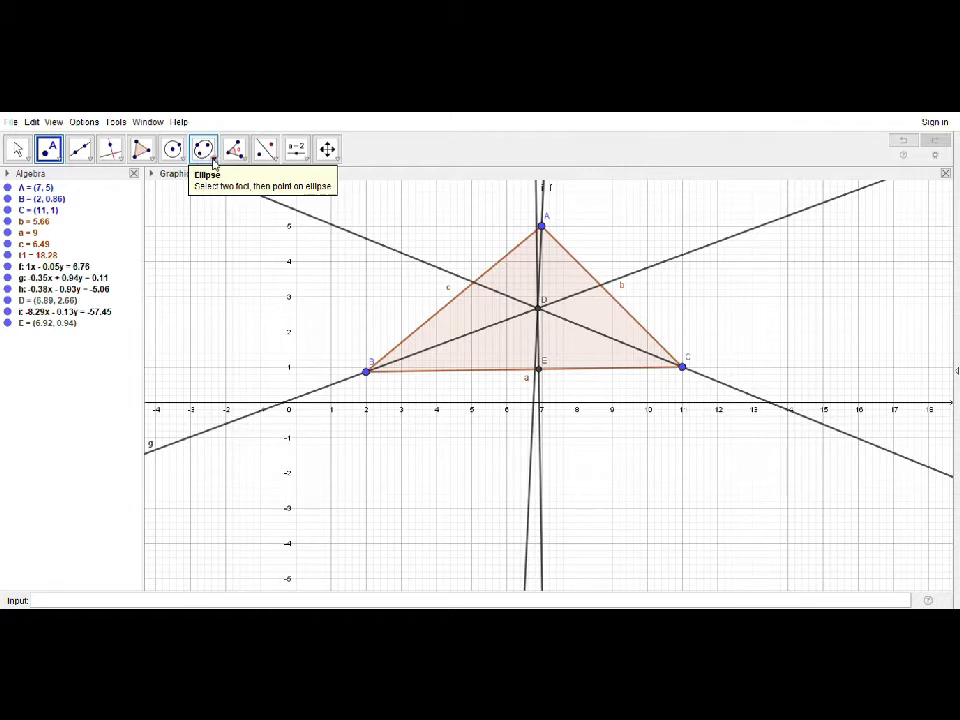
left_click(182, 160)
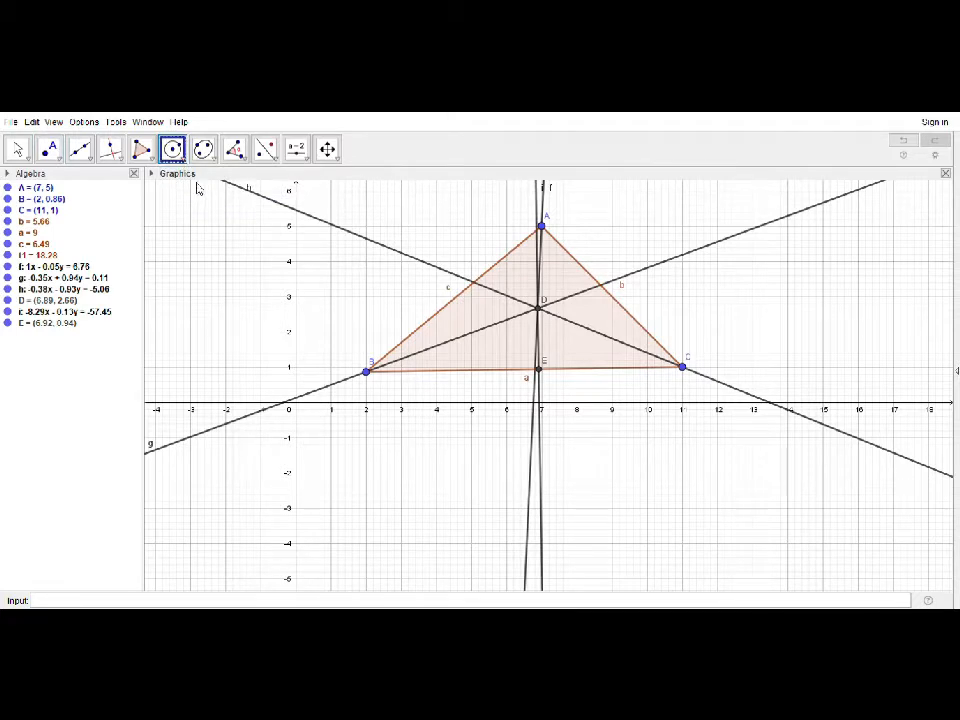
left_click(541, 306)
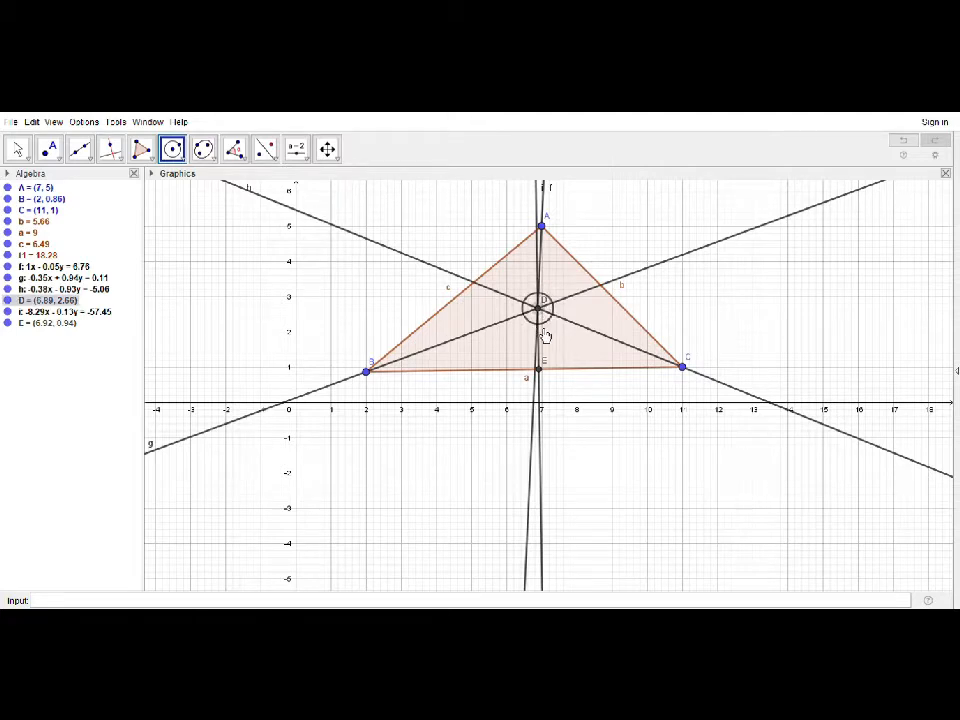
left_click(543, 371)
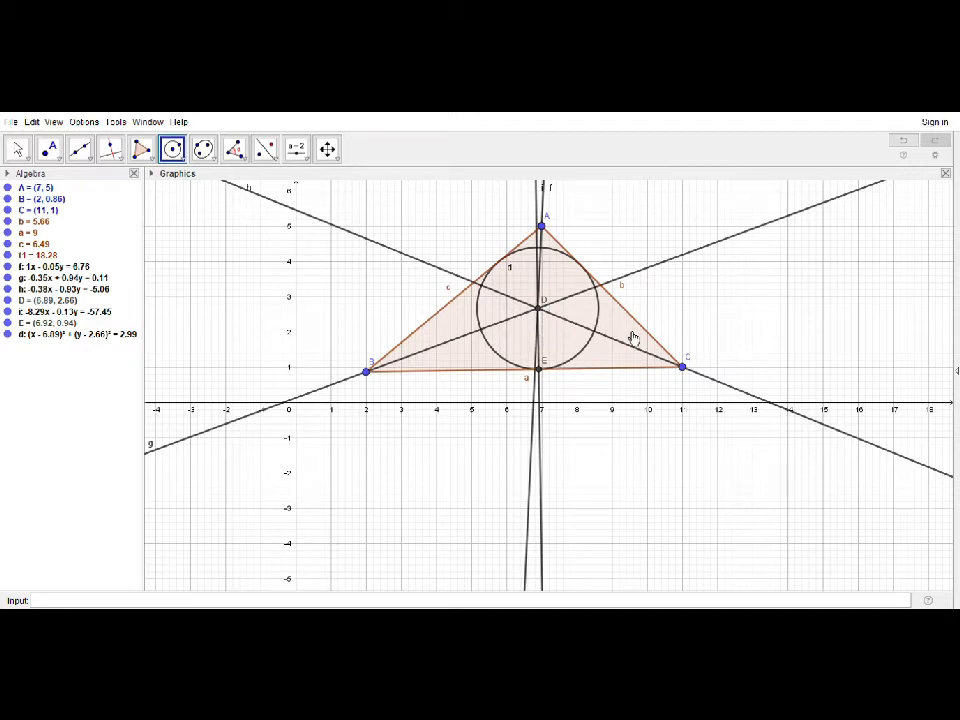
Test the inscribed circle by moving vertex C to about (10.34, 0.74) and finally to (11, 3)
left_click(18, 149)
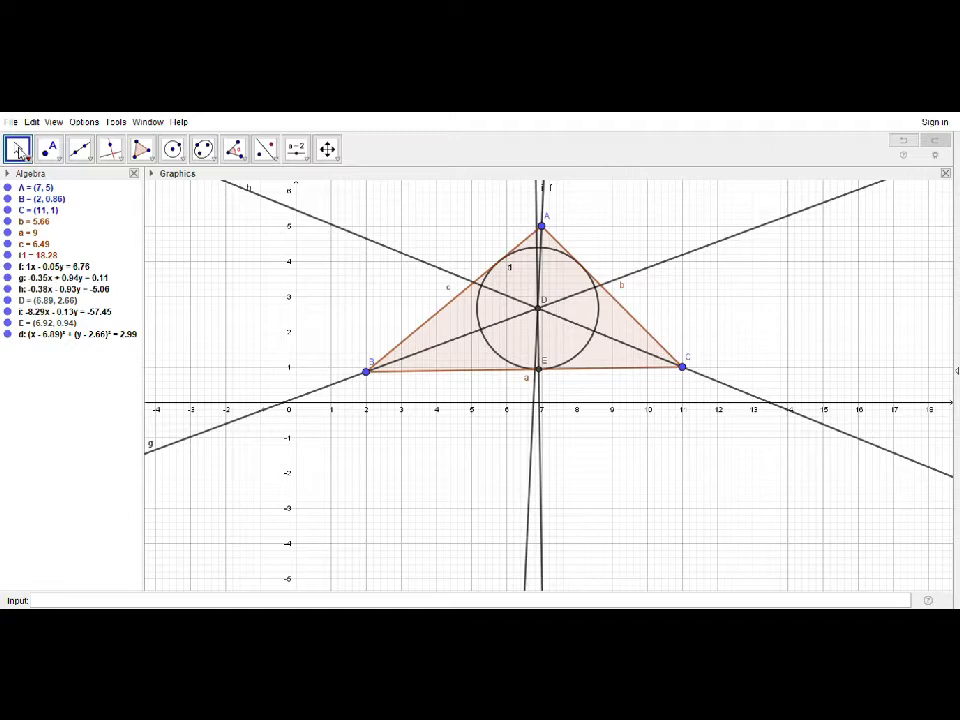
left_click(688, 374)
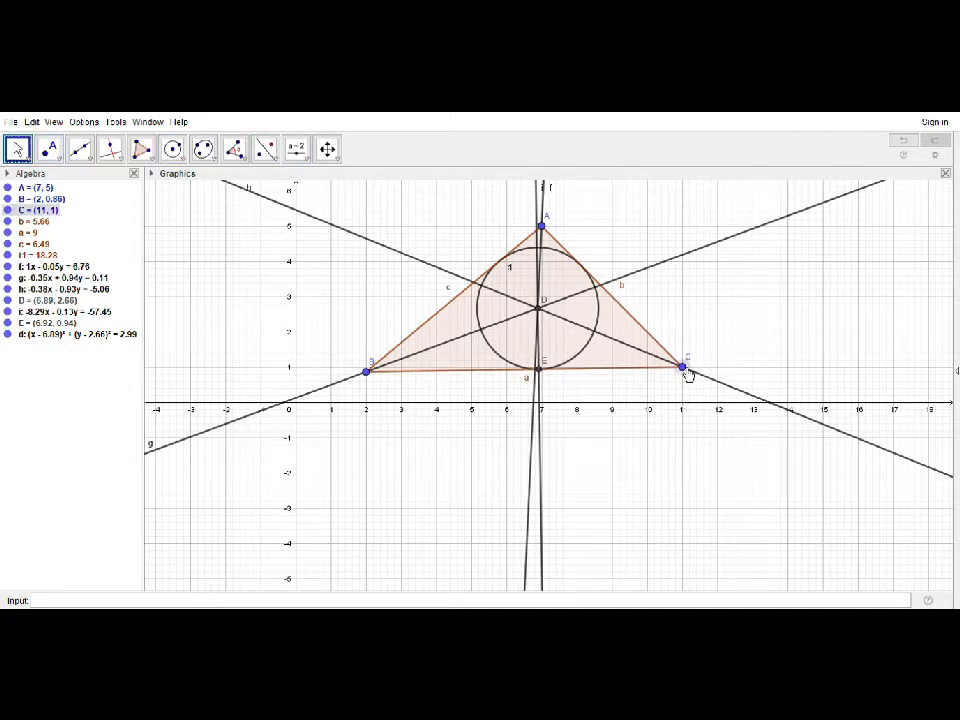
left_click_drag(688, 374, 664, 382)
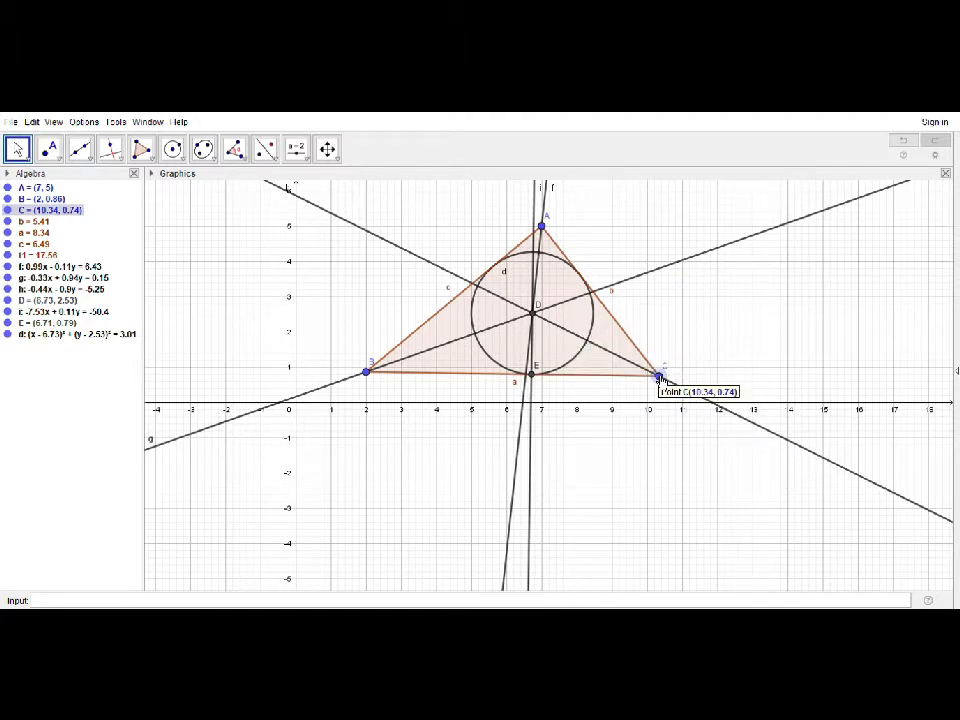
left_click_drag(659, 378, 684, 302)
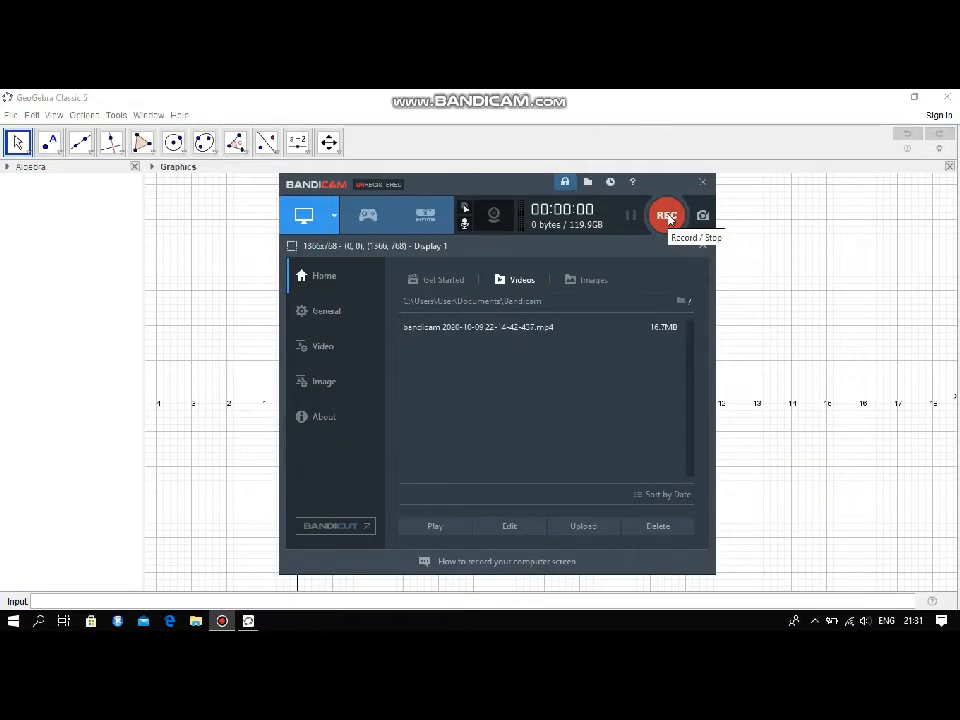
left_click(667, 216)
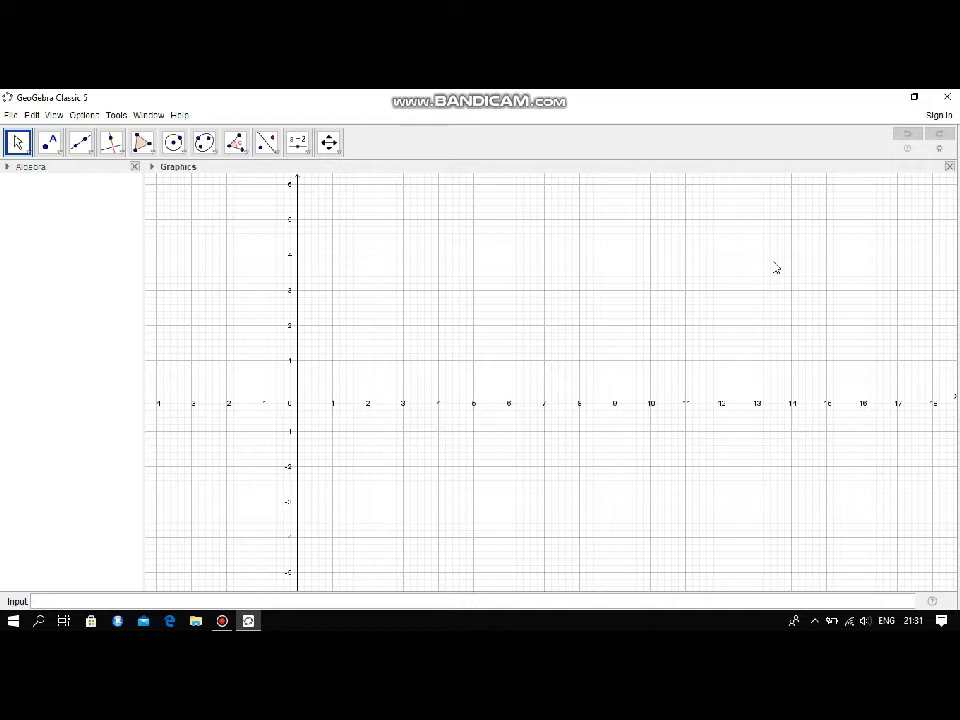
In the empty construction, draw a triangle with the Polygon tool through (5, 5), (12, 3) and (4, 3)
left_click(152, 152)
left_click(168, 174)
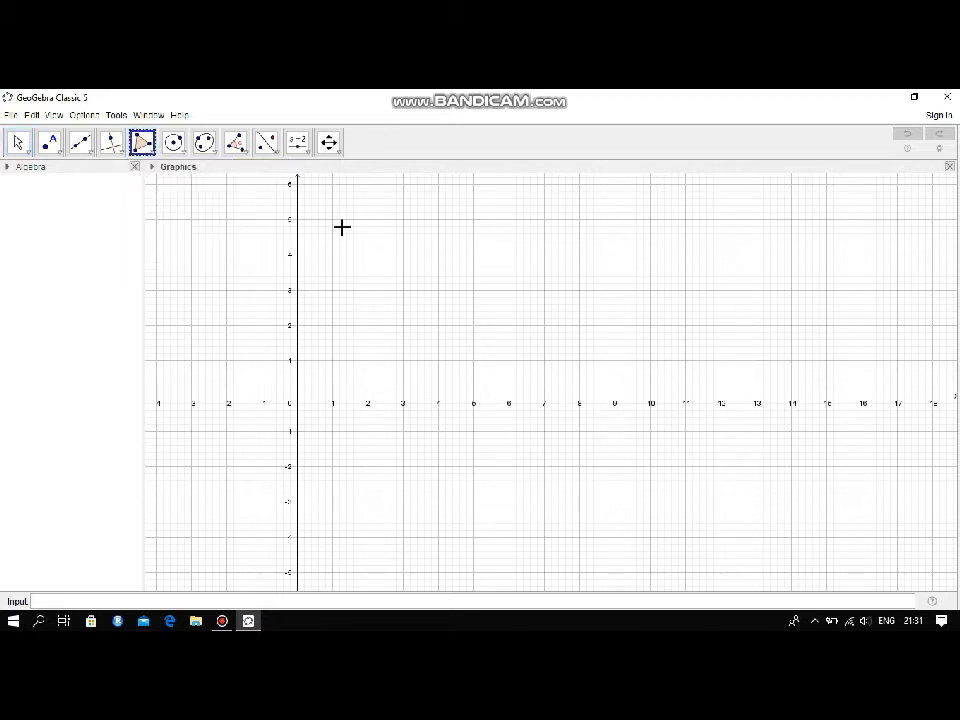
left_click(473, 219)
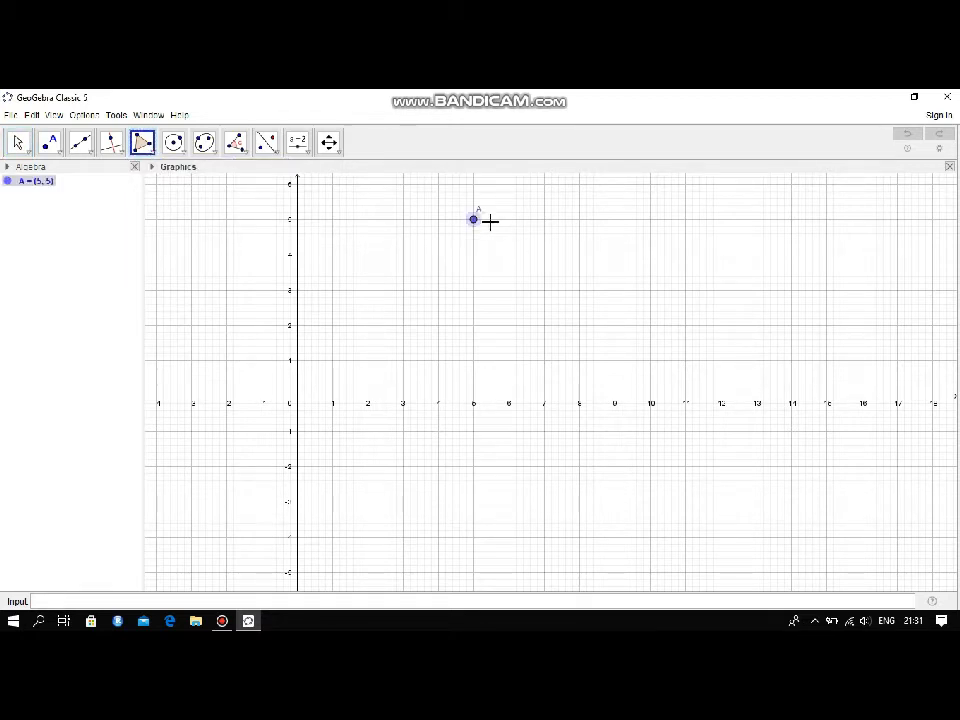
left_click(722, 292)
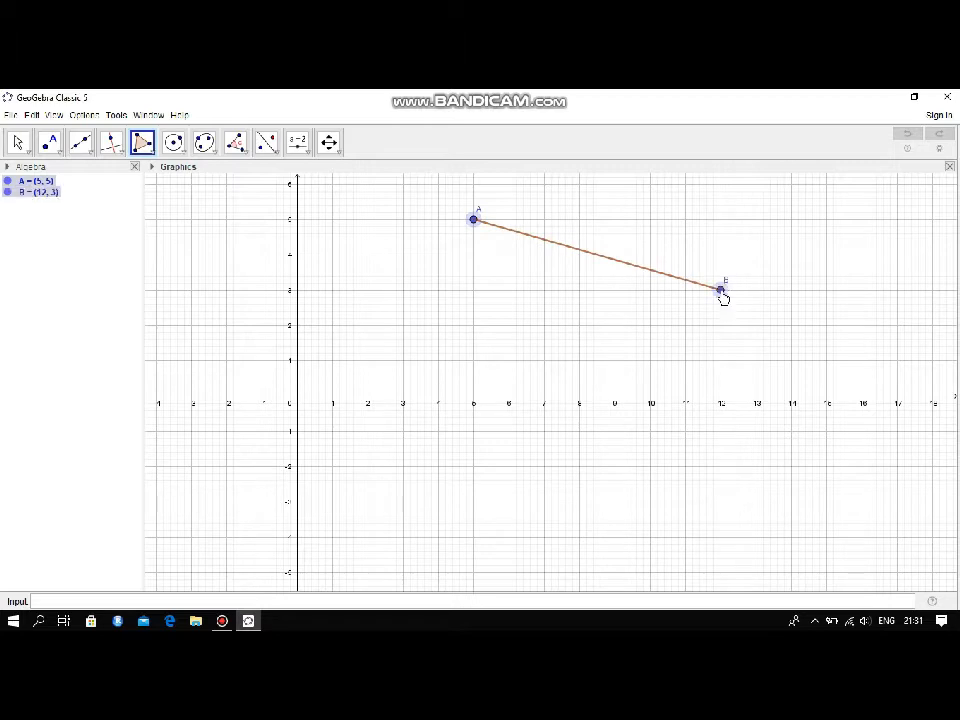
left_click(439, 291)
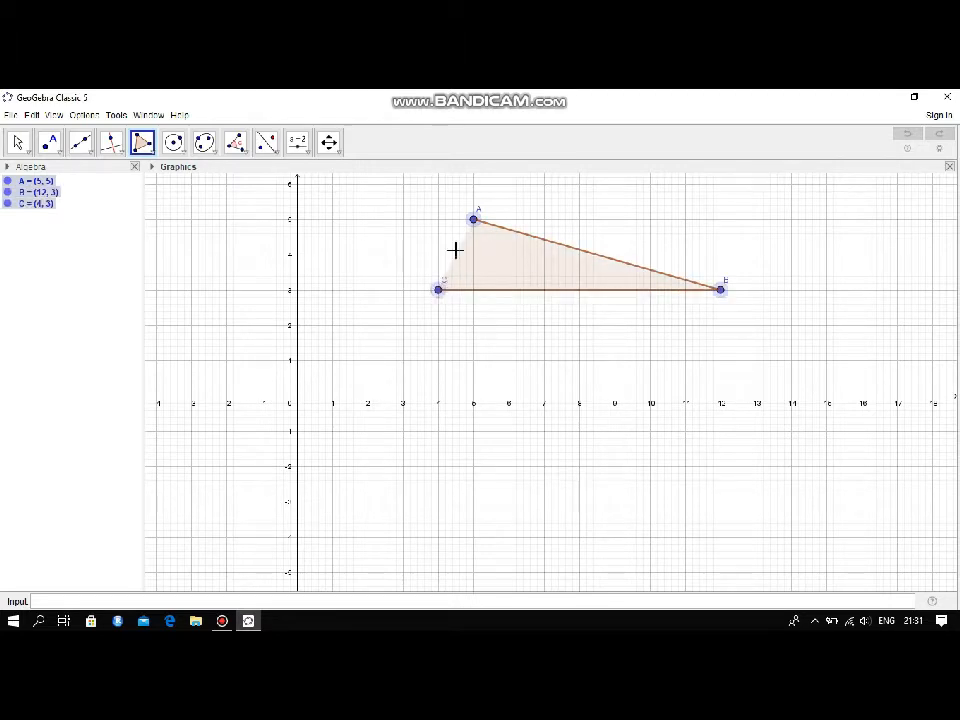
left_click(474, 218)
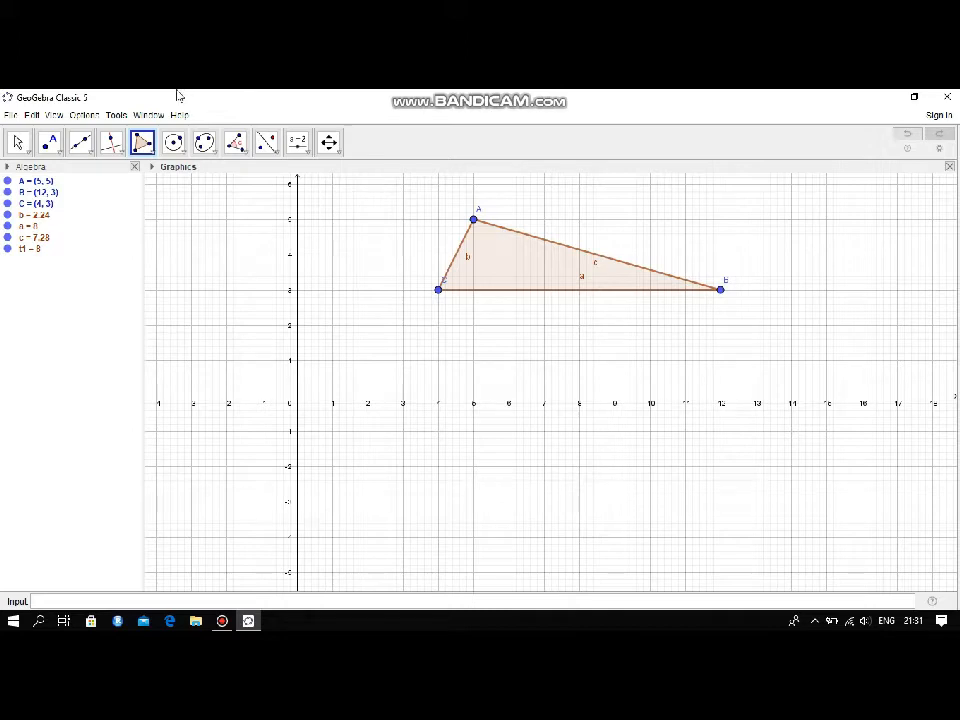
Reshape the triangle by moving vertex A to about (12.16, 5.84), B to about (11.94, 1.28) and C to about (3.6, 3.1)
left_click(26, 151)
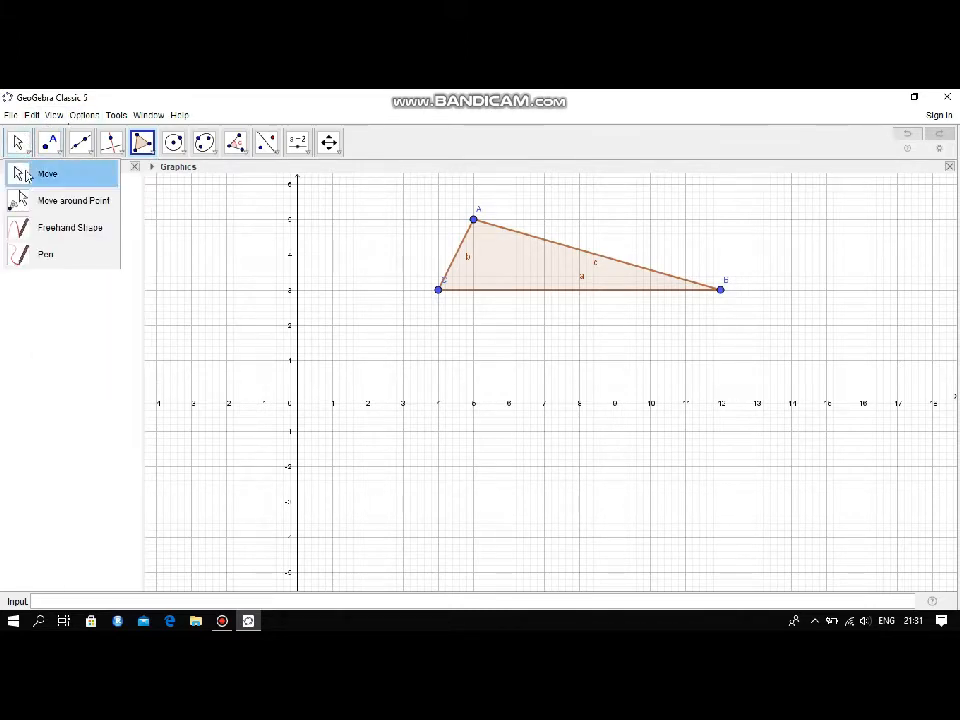
left_click(22, 175)
left_click_drag(473, 219, 727, 190)
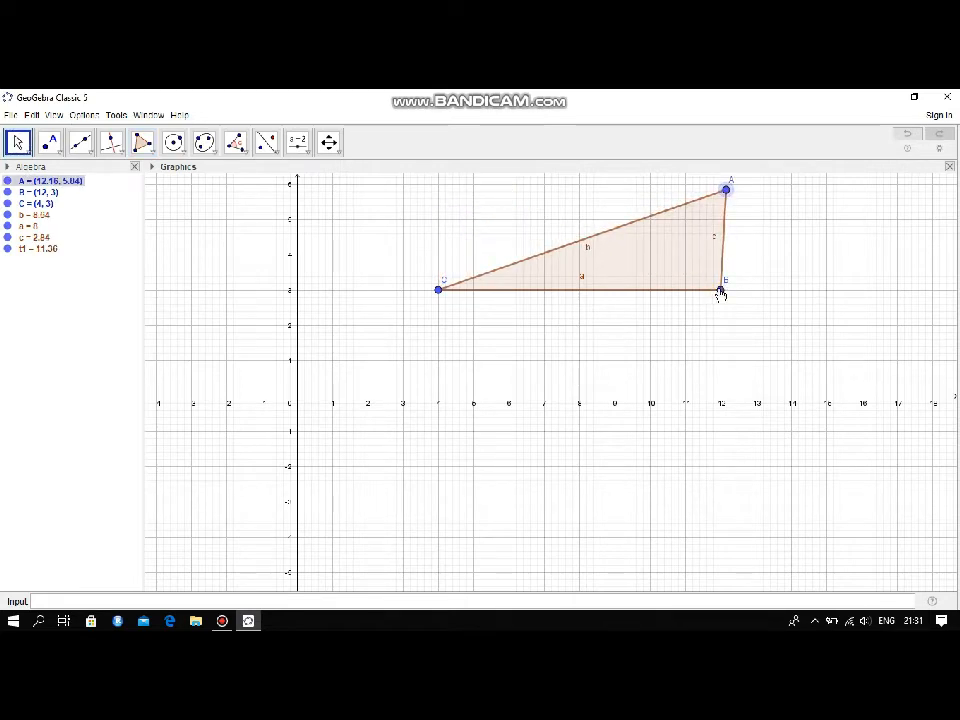
left_click_drag(720, 292, 718, 350)
left_click(439, 291)
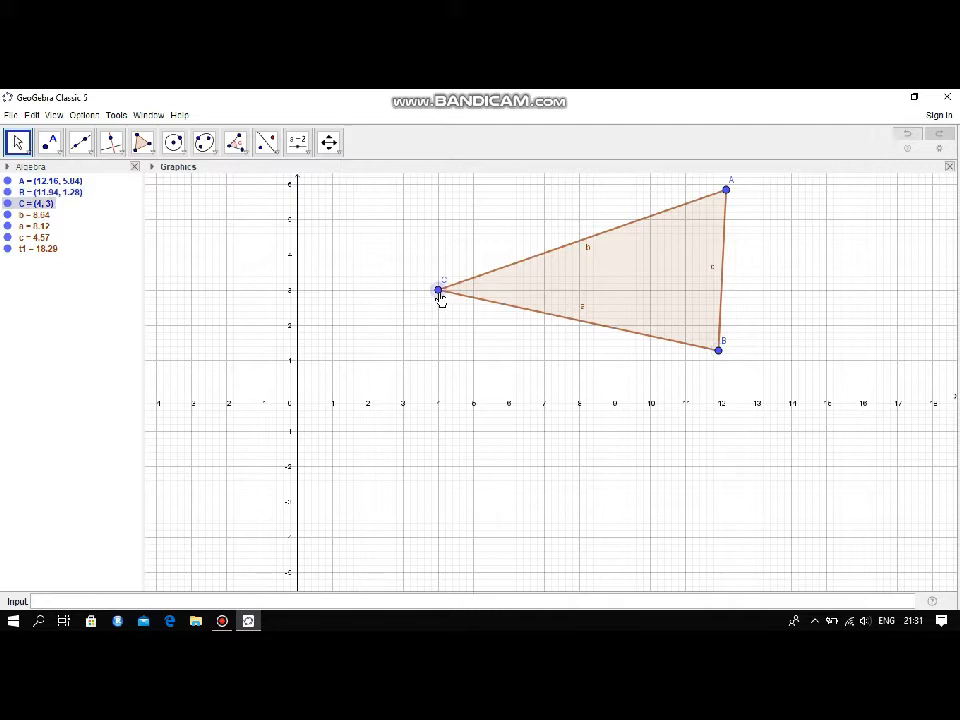
mouse_move(440, 297)
left_mouse_down()
mouse_move(420, 297)
mouse_move(396, 318)
mouse_move(424, 286)
left_mouse_up()
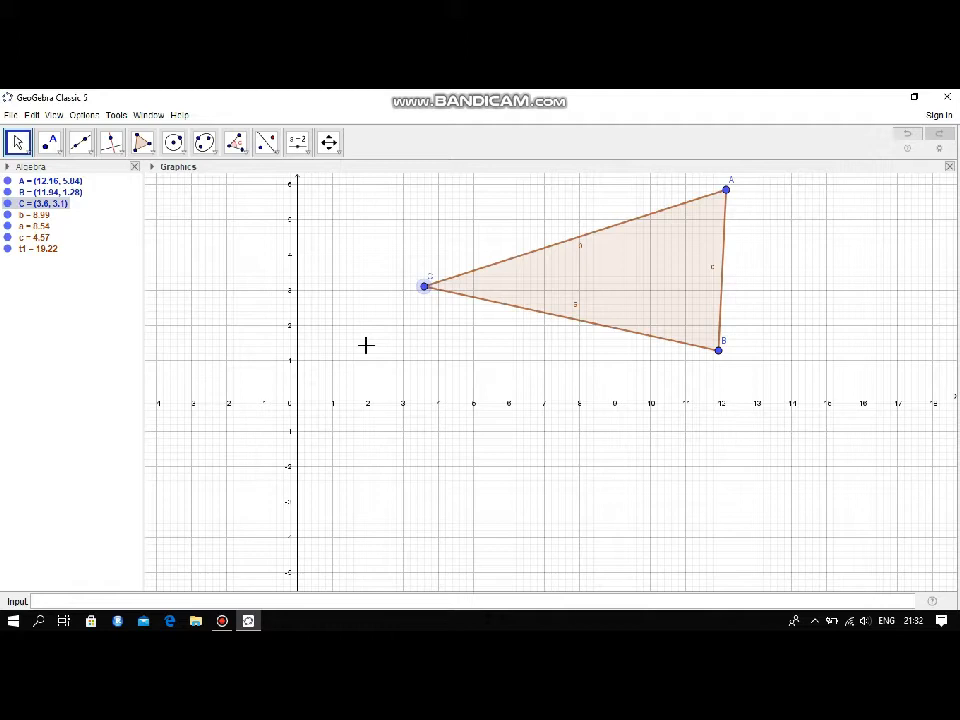
Construct the perpendicular bisectors of the triangle's sides AB, AC and BC
left_click(121, 155)
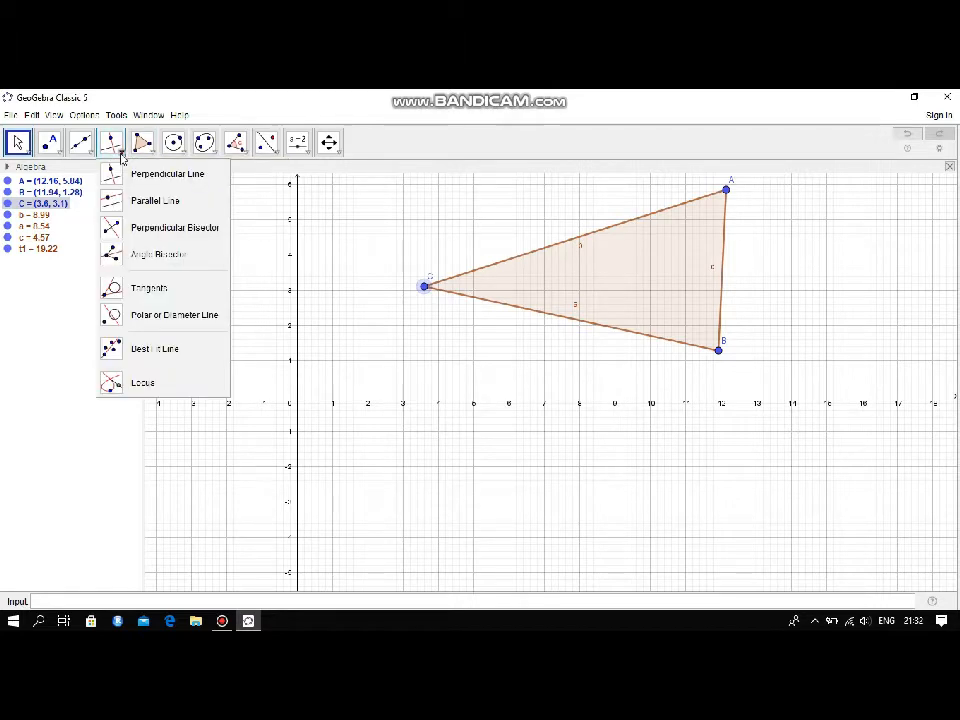
left_click(152, 153)
left_click(120, 153)
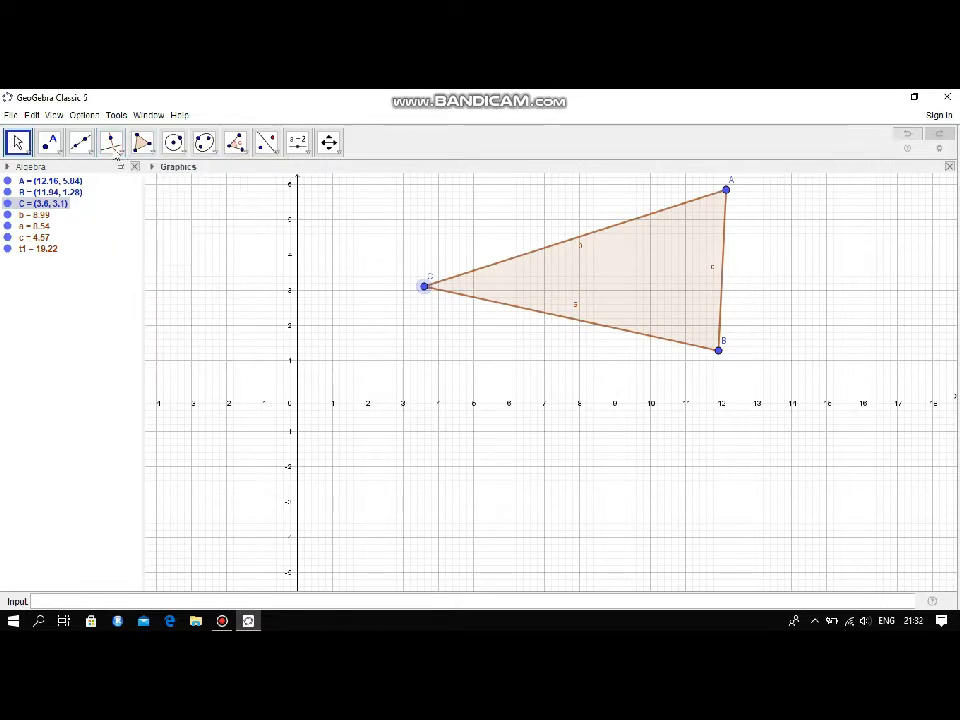
left_click(131, 230)
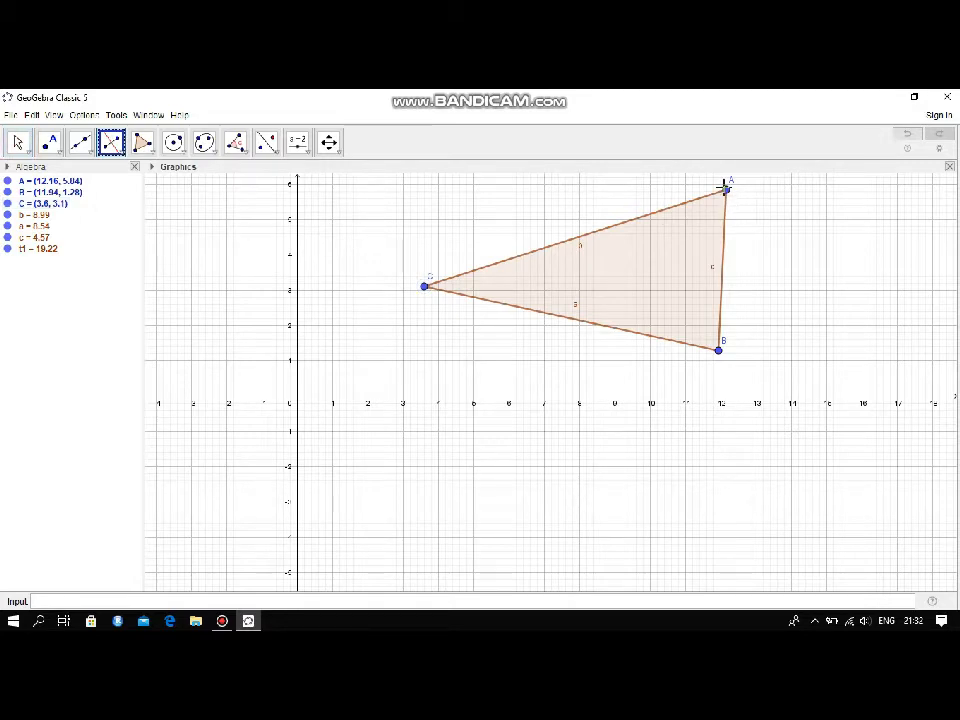
left_click(726, 190)
left_click(718, 350)
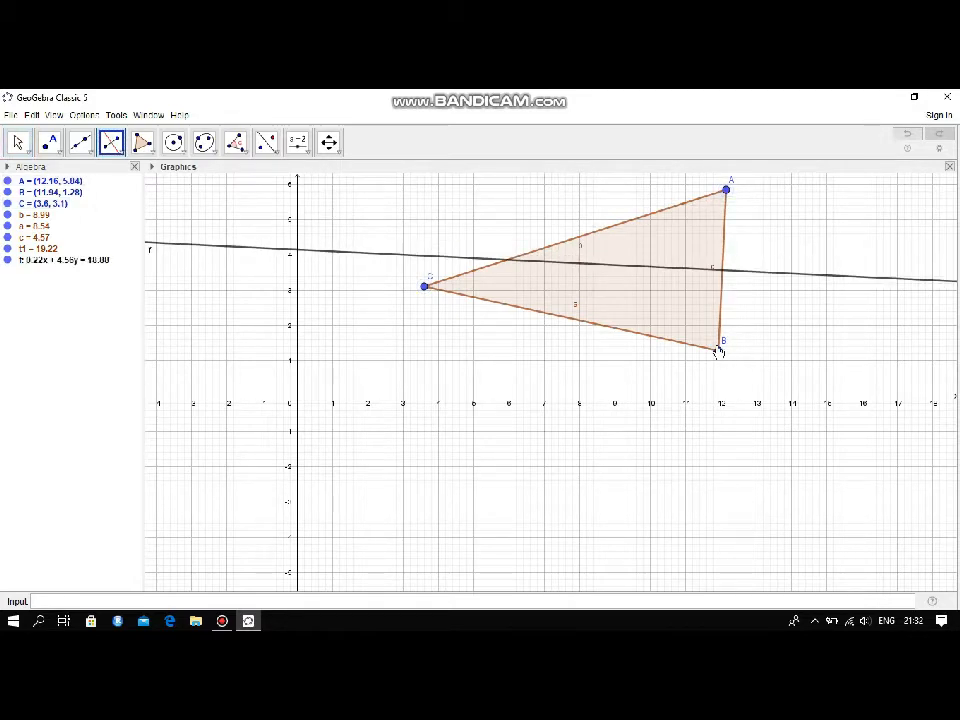
left_click(726, 190)
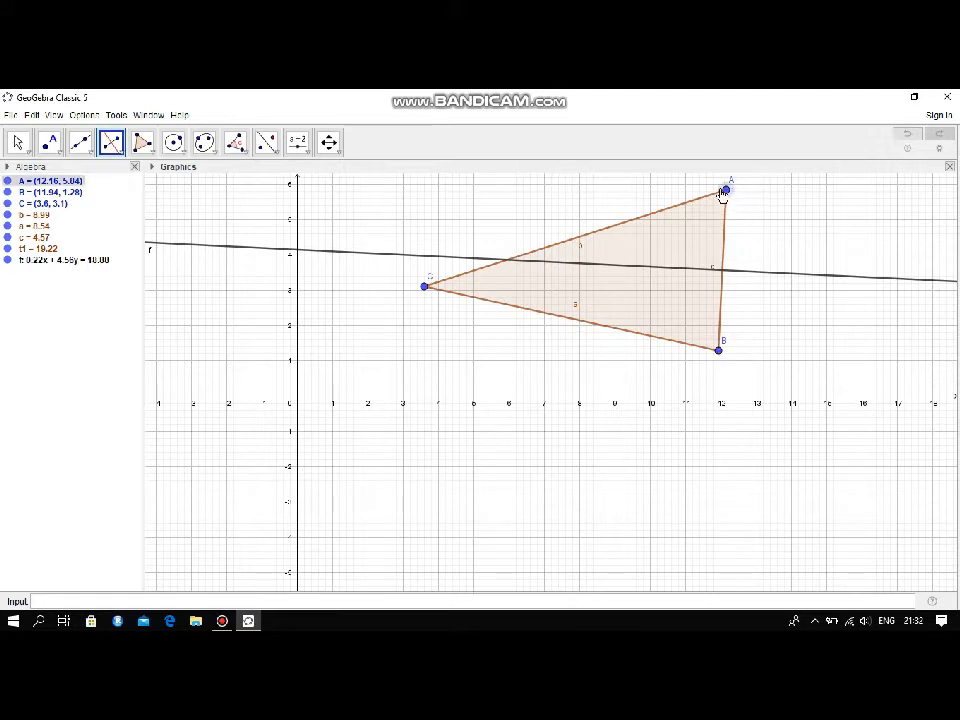
left_click(424, 286)
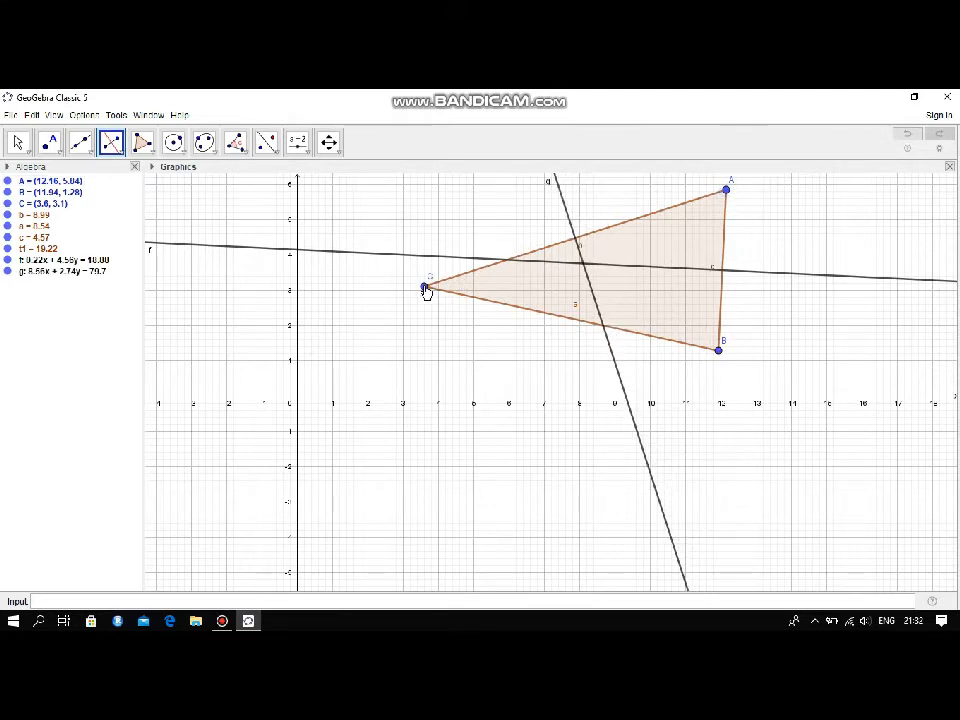
left_click(424, 286)
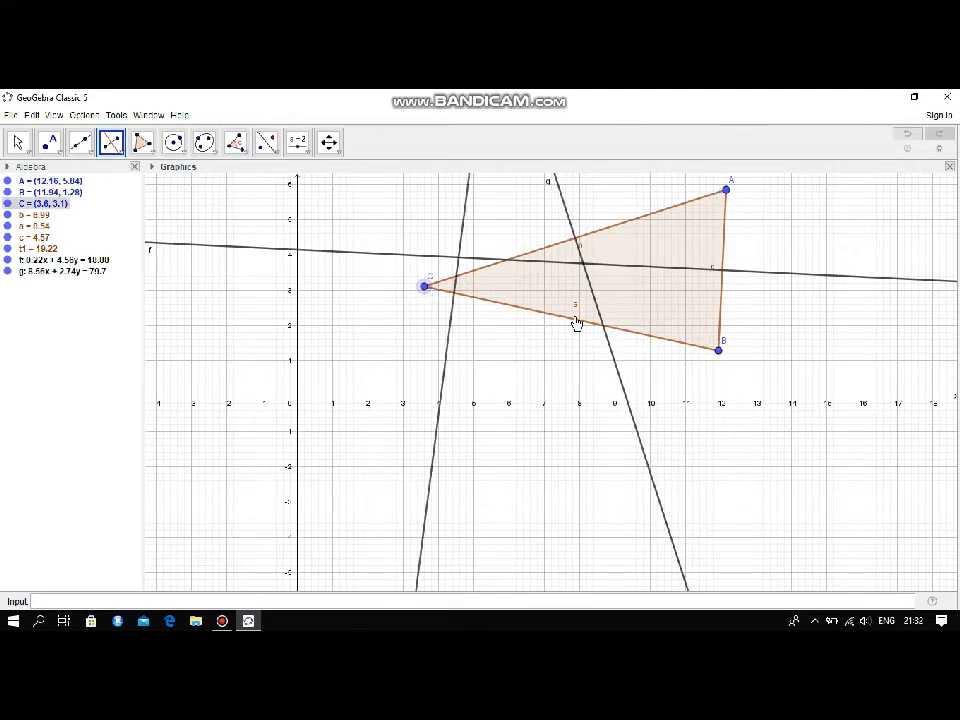
left_click(717, 349)
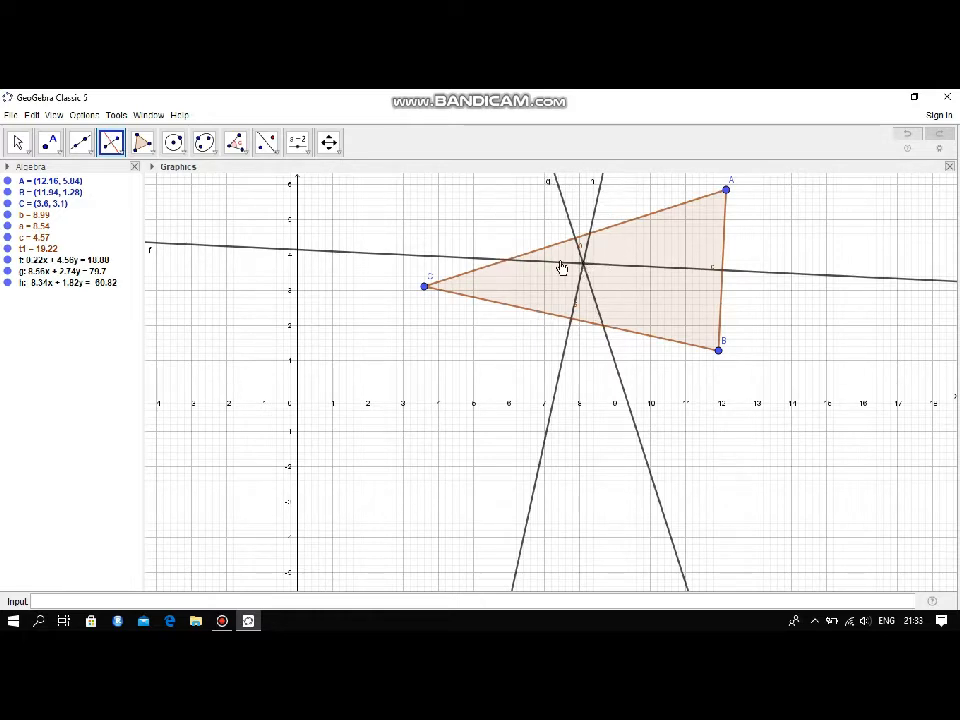
Mark the intersection point of the three perpendicular bisectors and draw a segment from it to vertex A
left_click(57, 151)
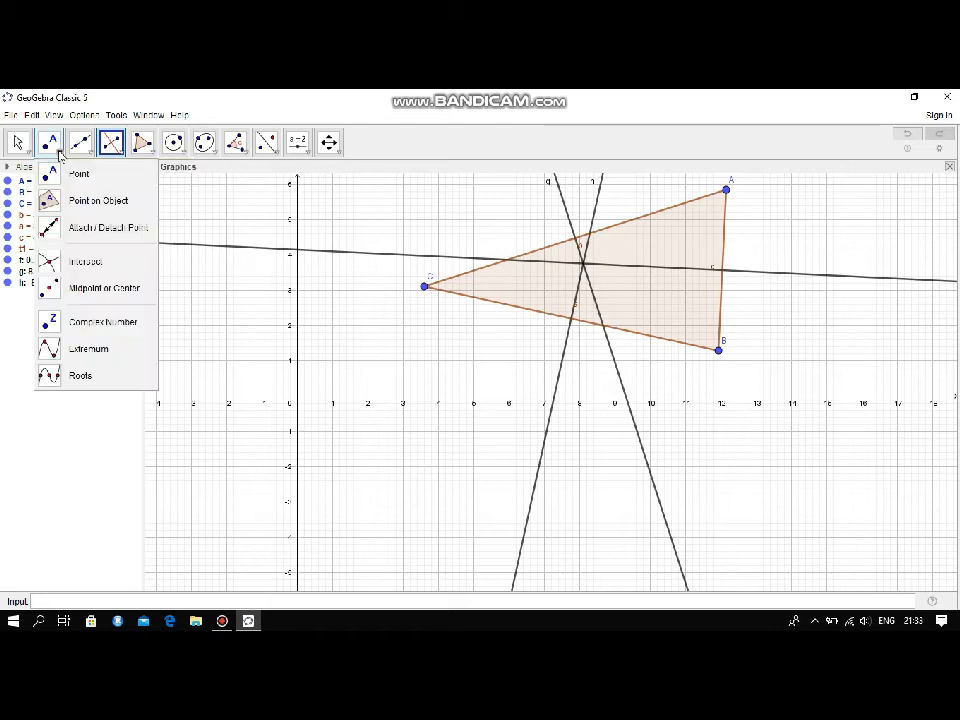
left_click(71, 182)
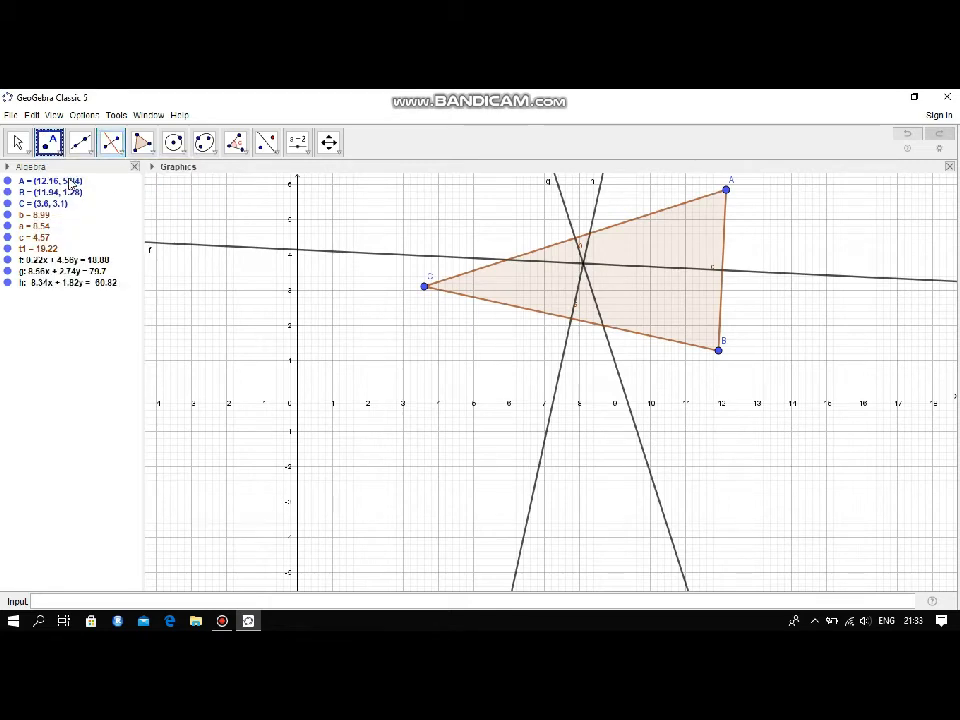
left_click(583, 263)
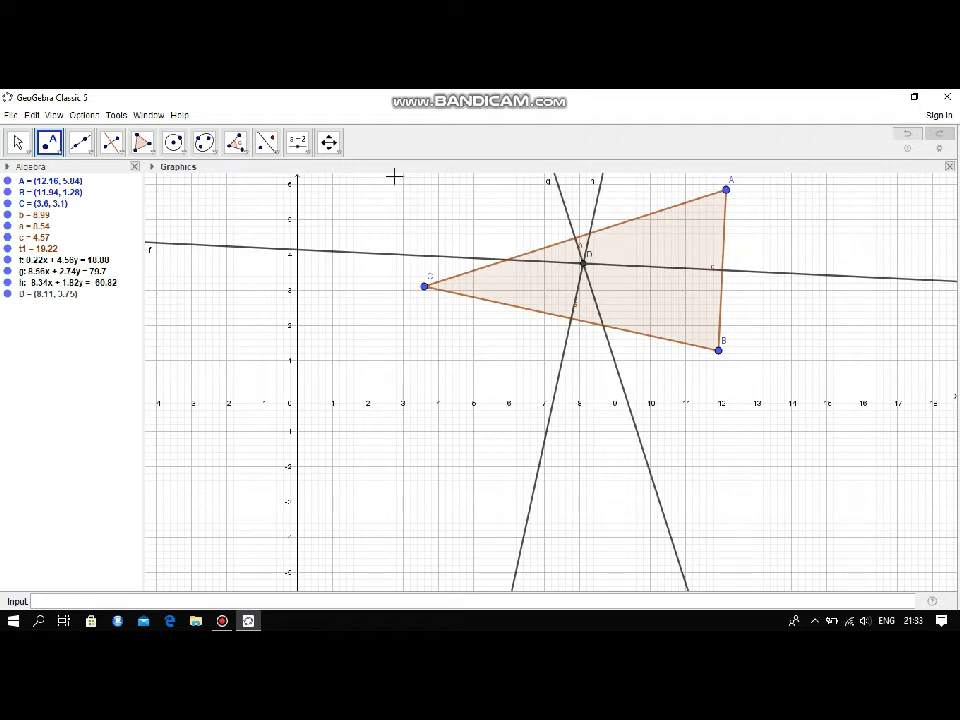
left_click(92, 155)
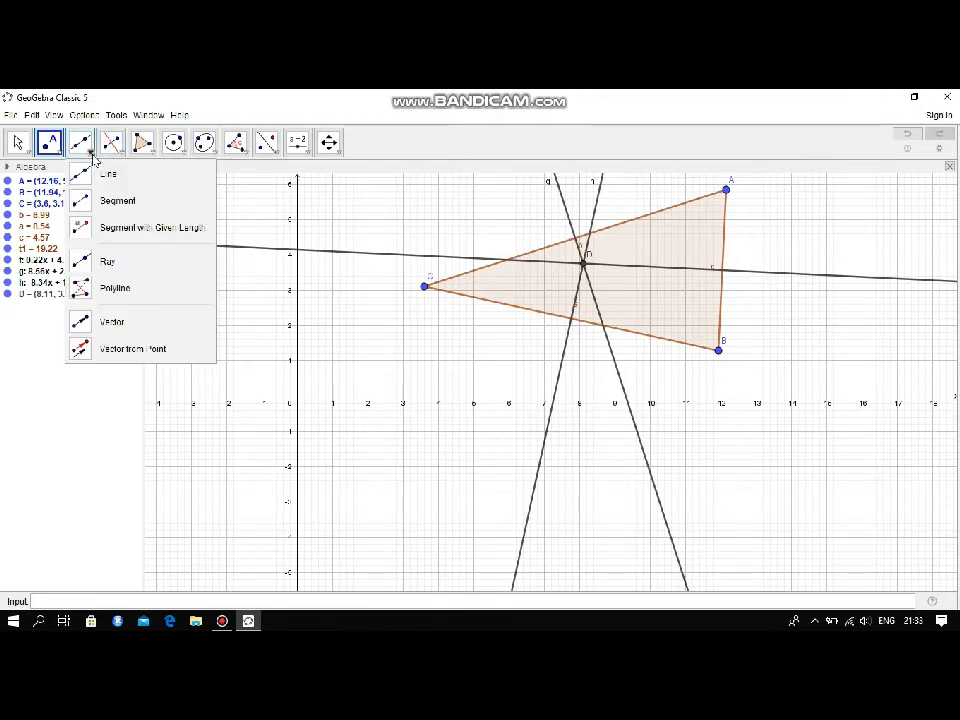
left_click(100, 200)
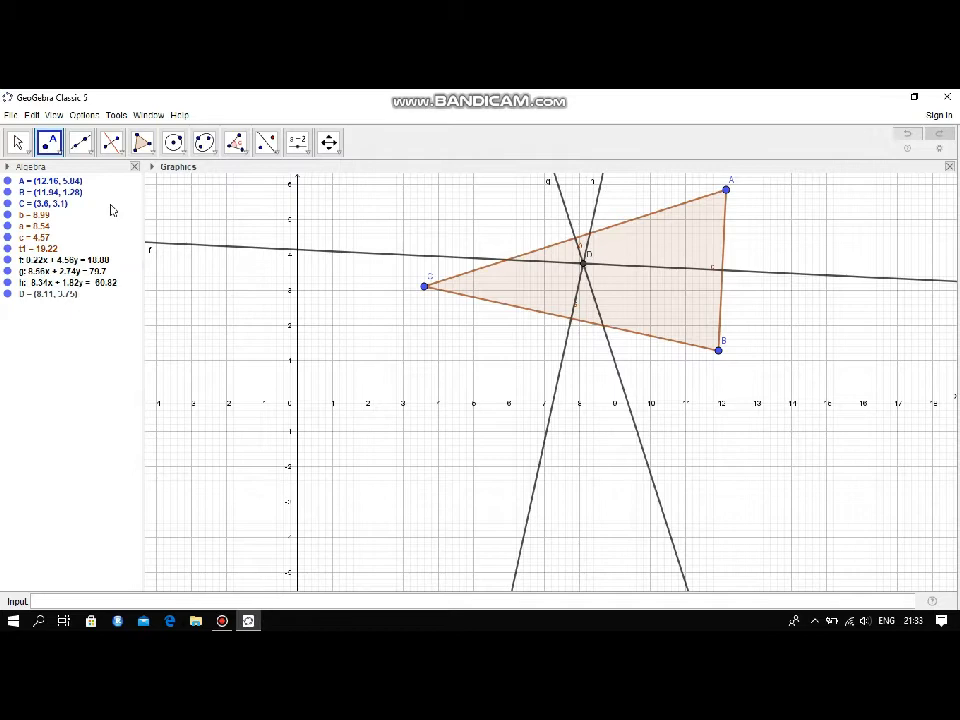
left_click(583, 263)
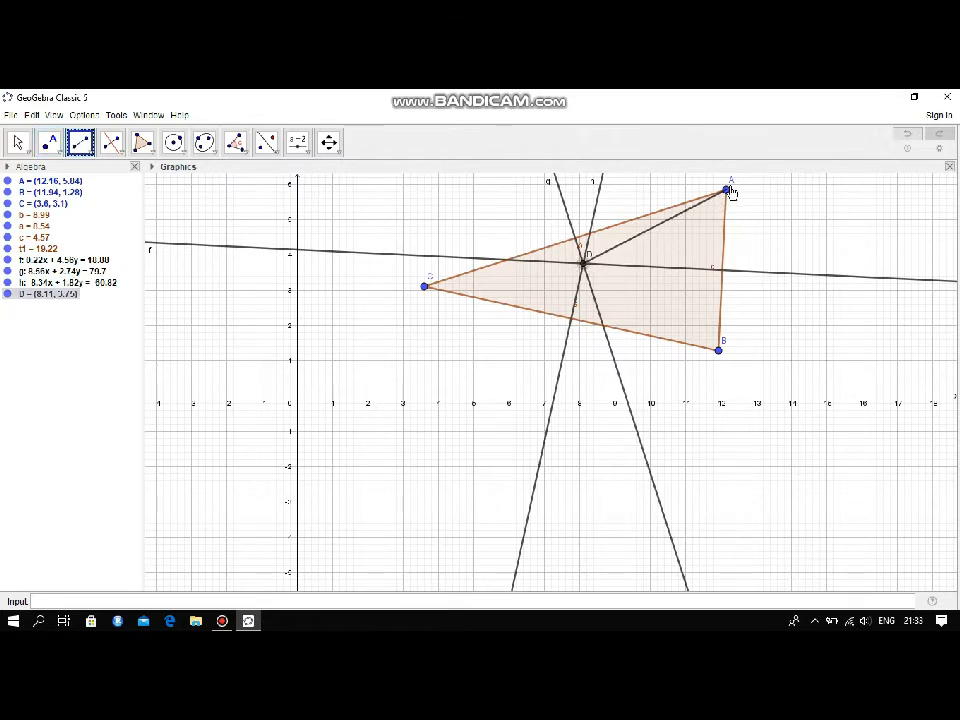
left_click(727, 190)
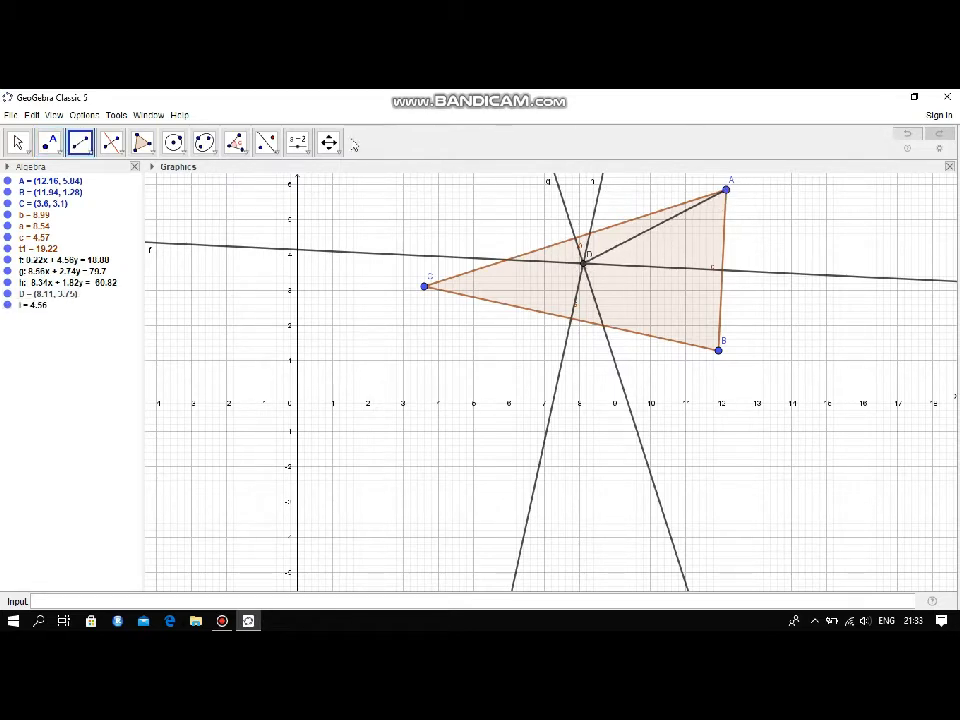
Draw the triangle's circumscribed circle, centred on the perpendicular bisectors' intersection and passing through vertex C
left_click(329, 142)
left_click_drag(403, 208, 405, 345)
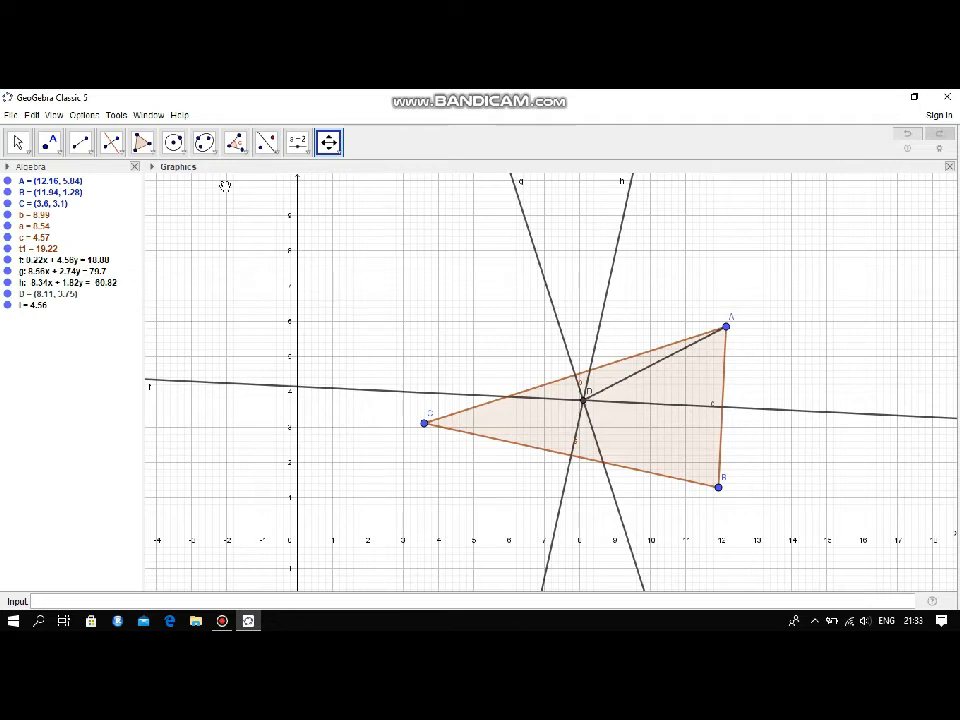
left_click(177, 151)
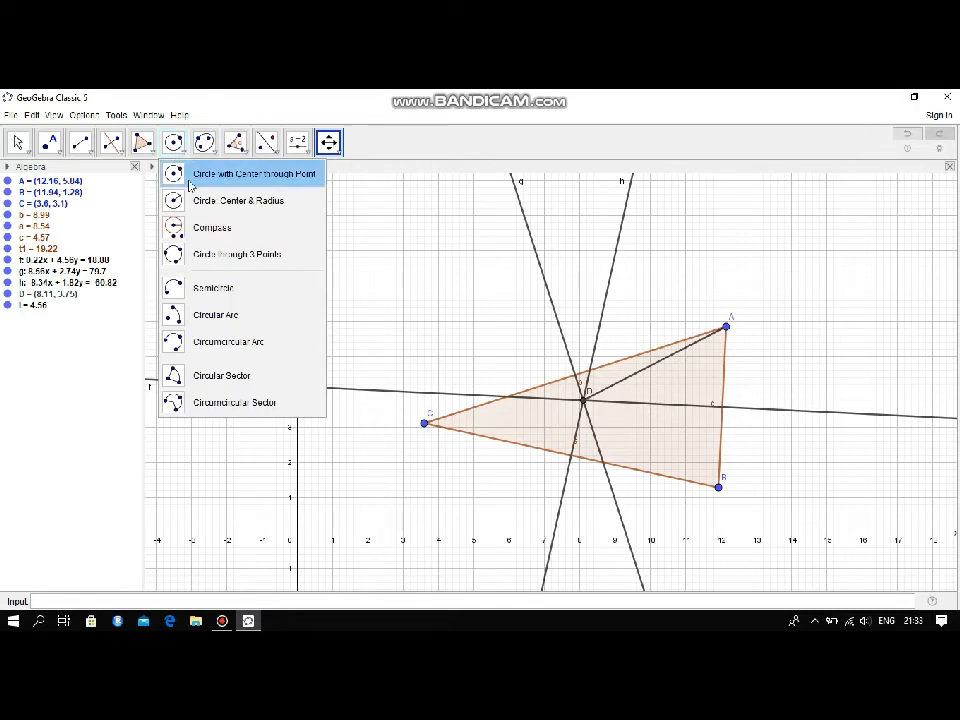
left_click(180, 174)
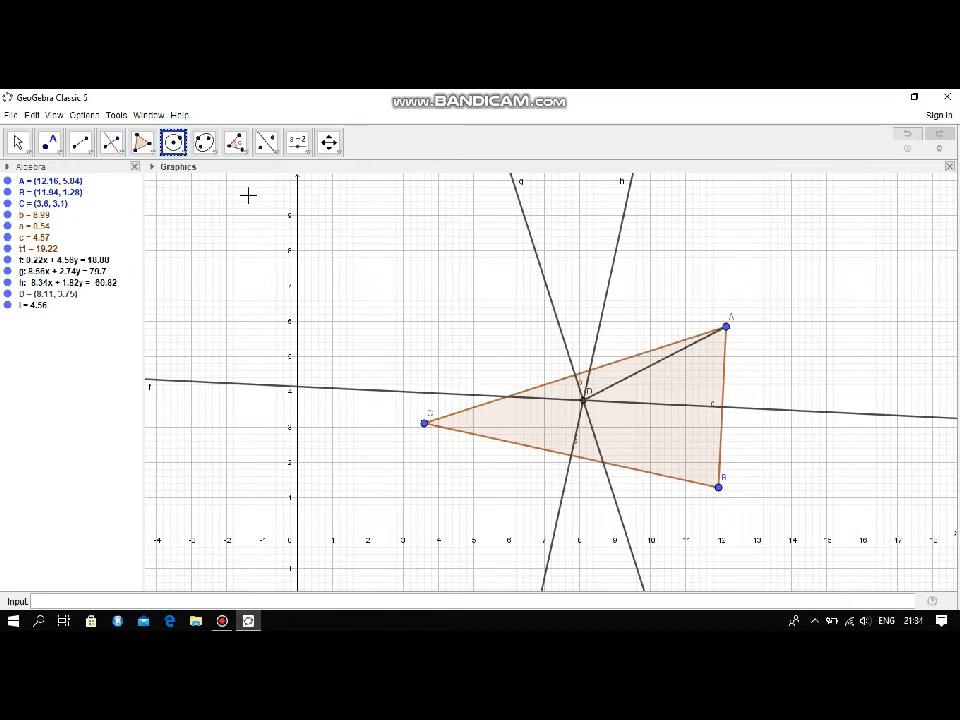
left_click(584, 399)
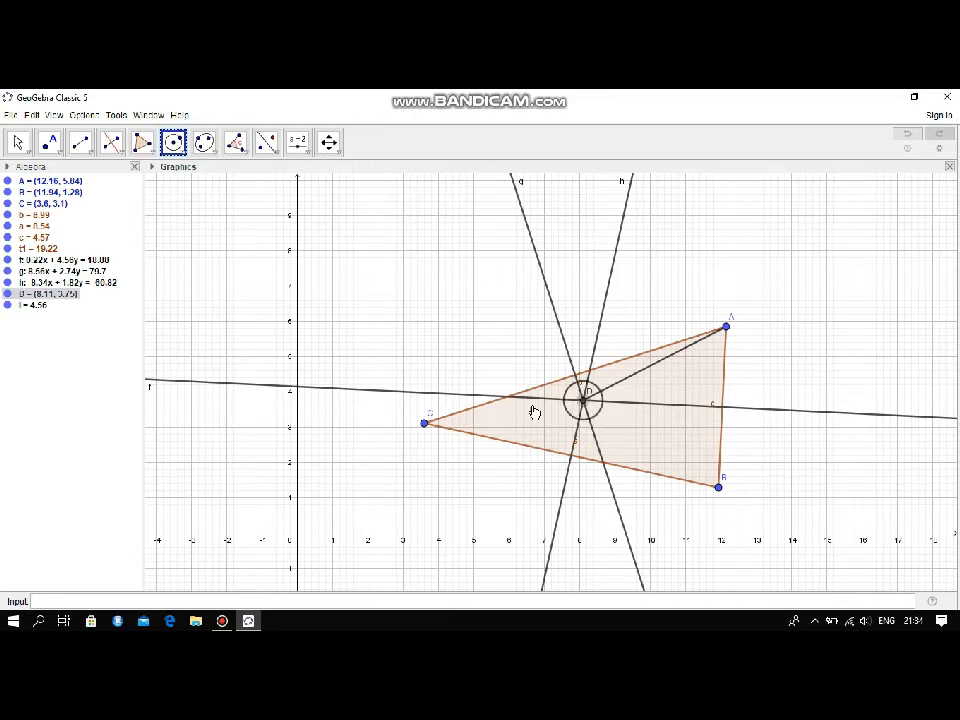
left_click(424, 423)
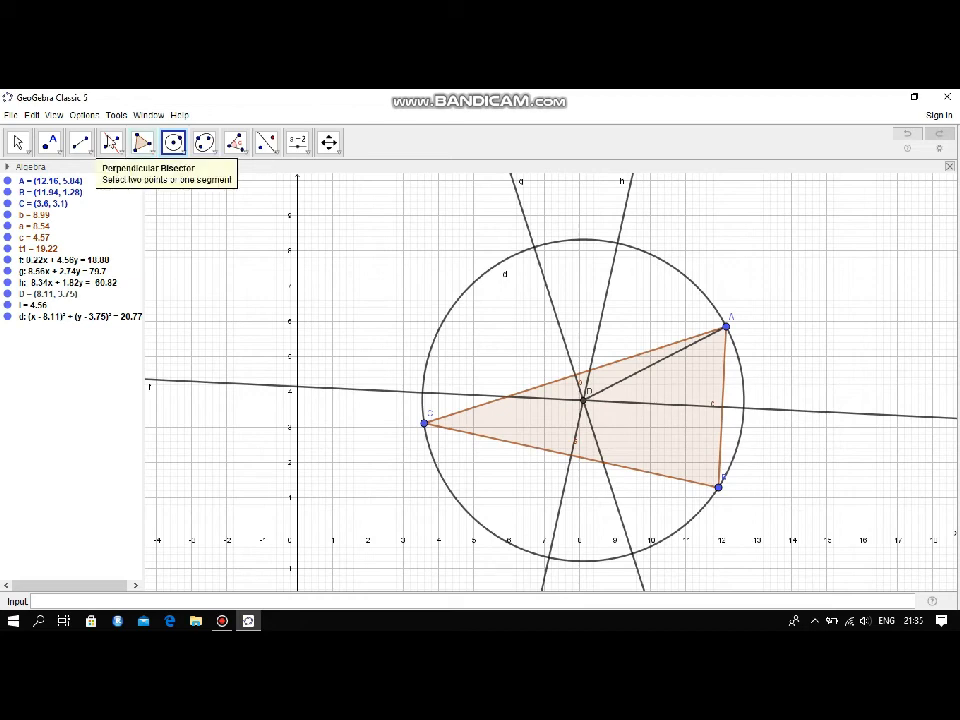
Test the circumscribed circle by moving vertex A to about (12.58, 6.52)
left_click(26, 152)
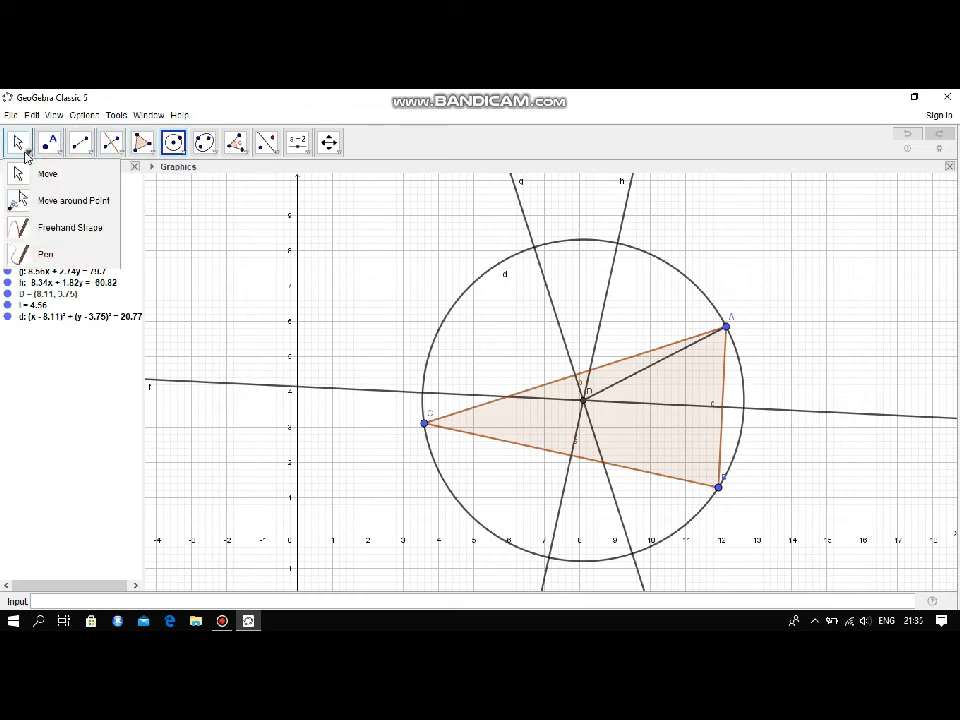
left_click(32, 174)
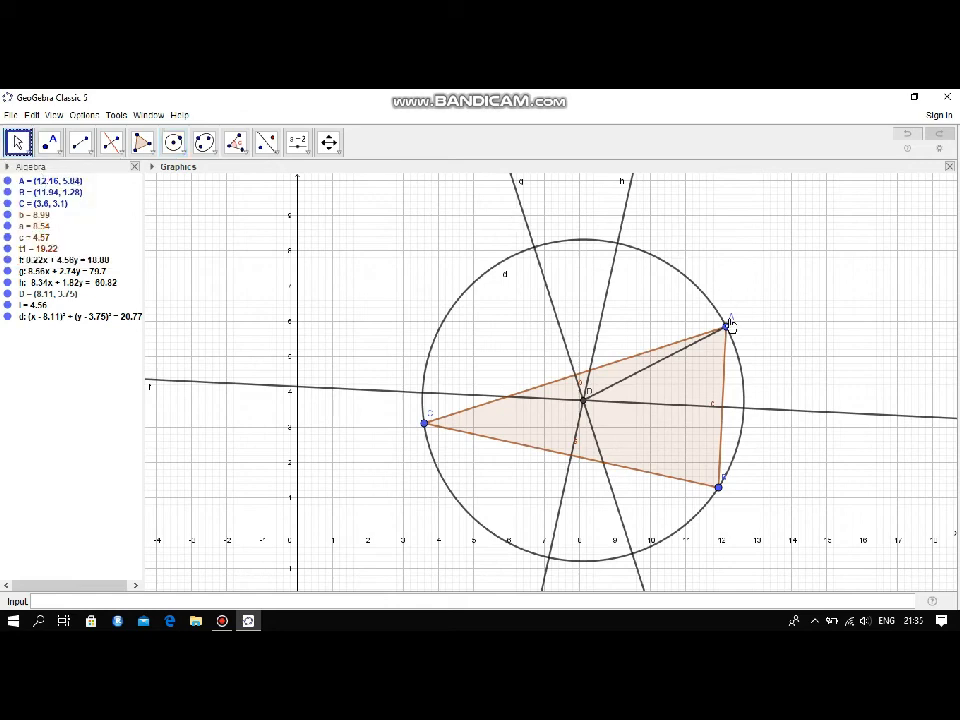
left_click_drag(728, 332, 764, 305)
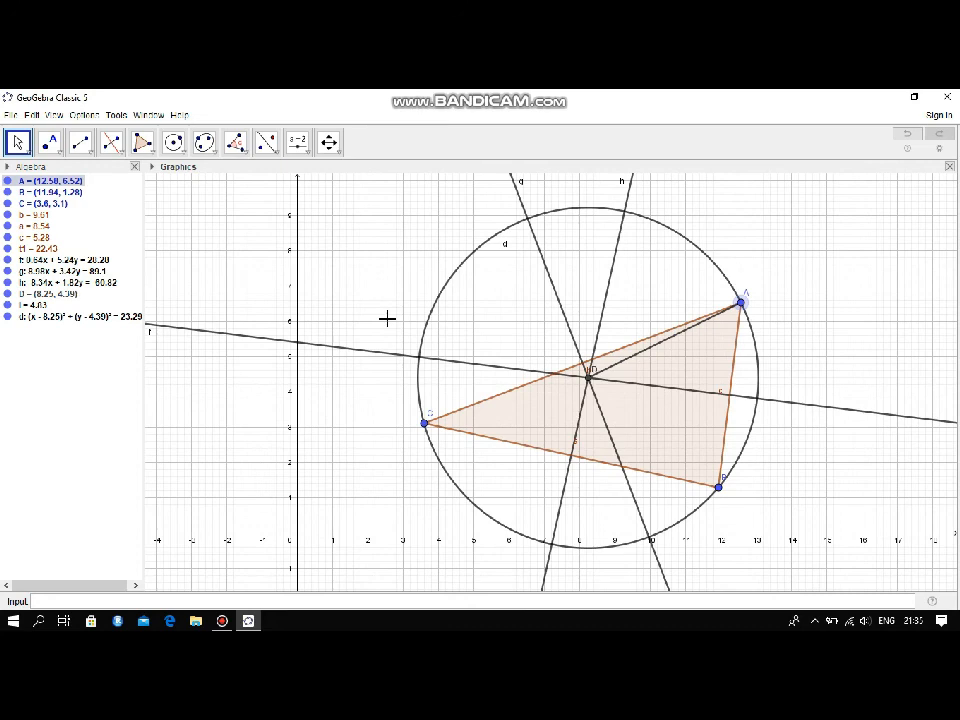
left_click(222, 621)
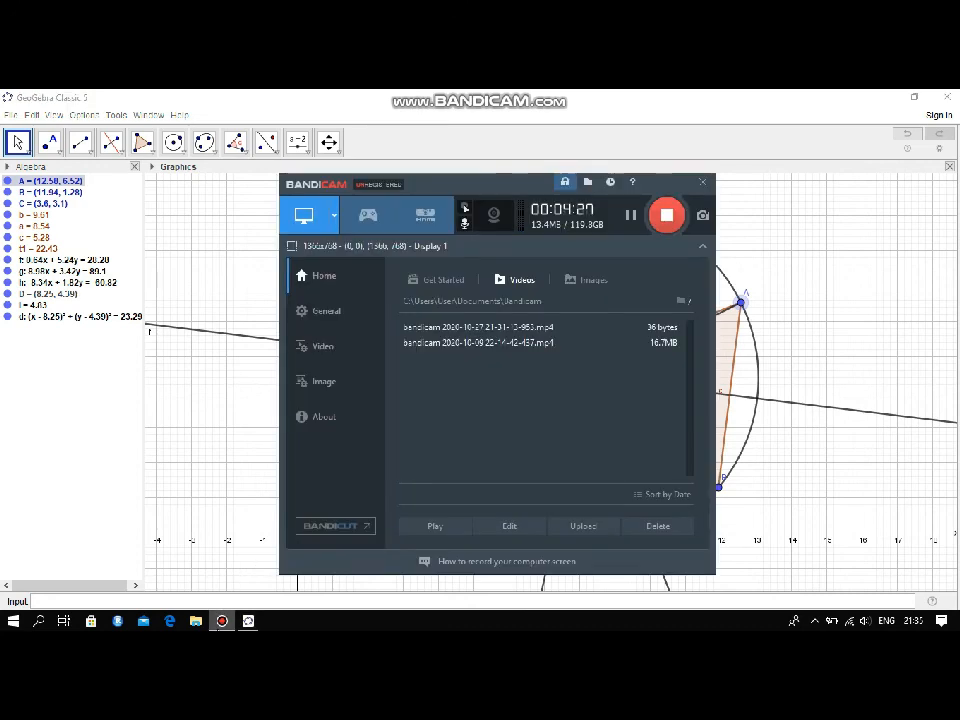